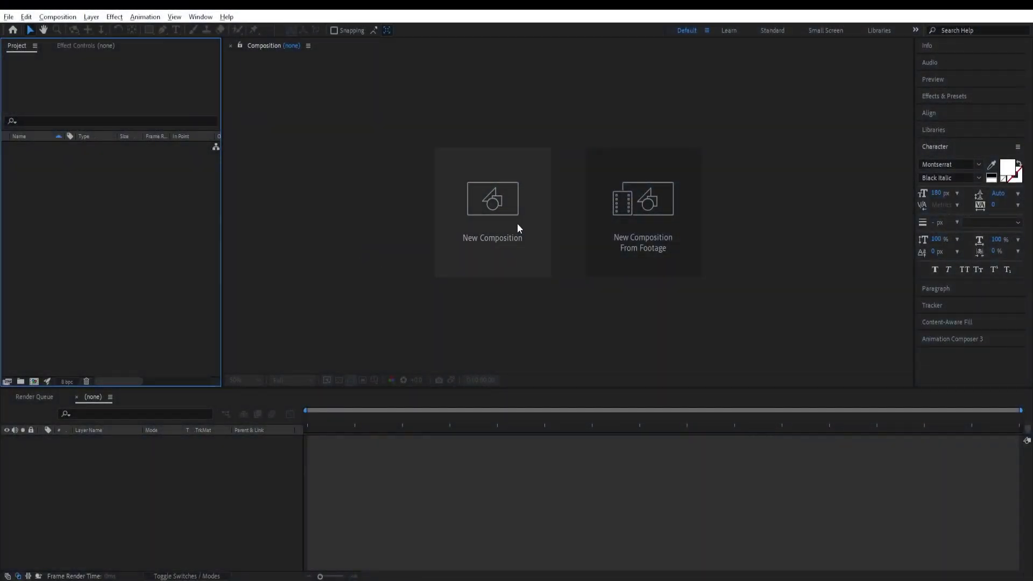
Step: Create Comp 1 with the default 1920×1080, 30 fps, 10-second settings
left_click(493, 218)
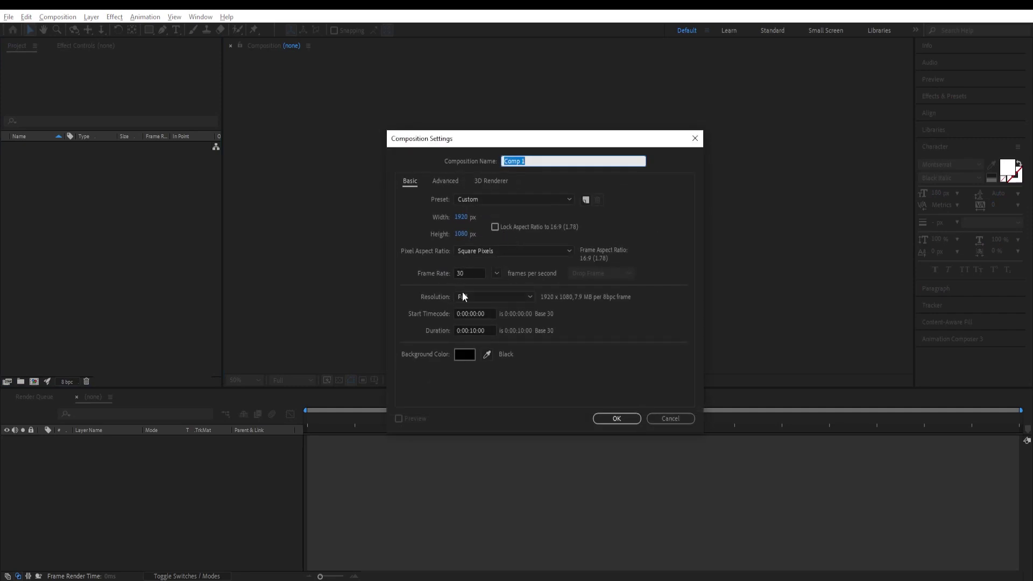
left_click(615, 419)
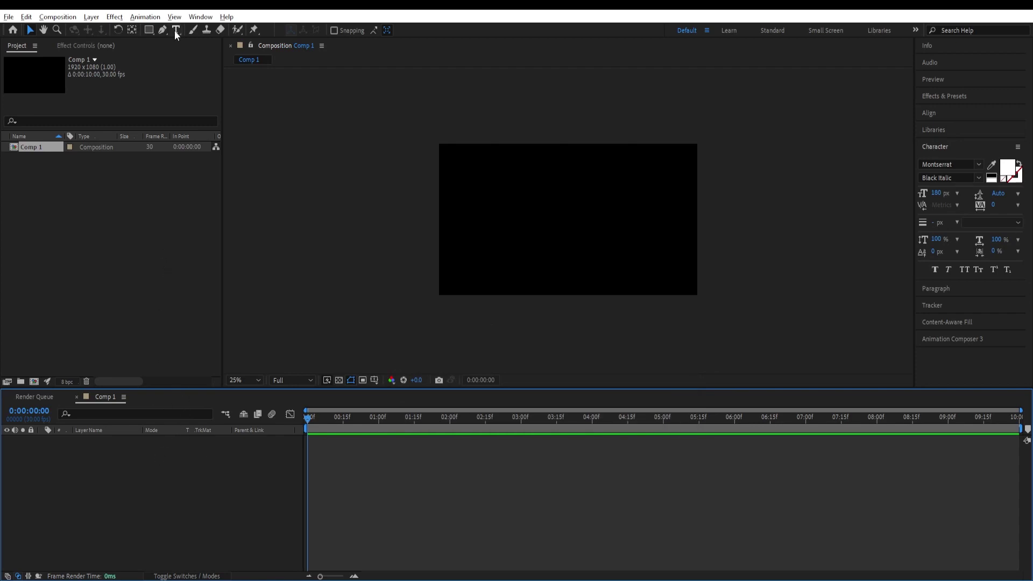
Step: Add a white Montserrat Black Italic 180 px 'SMOOTH' text layer and drag it up-left
left_click(176, 30)
left_click(480, 195)
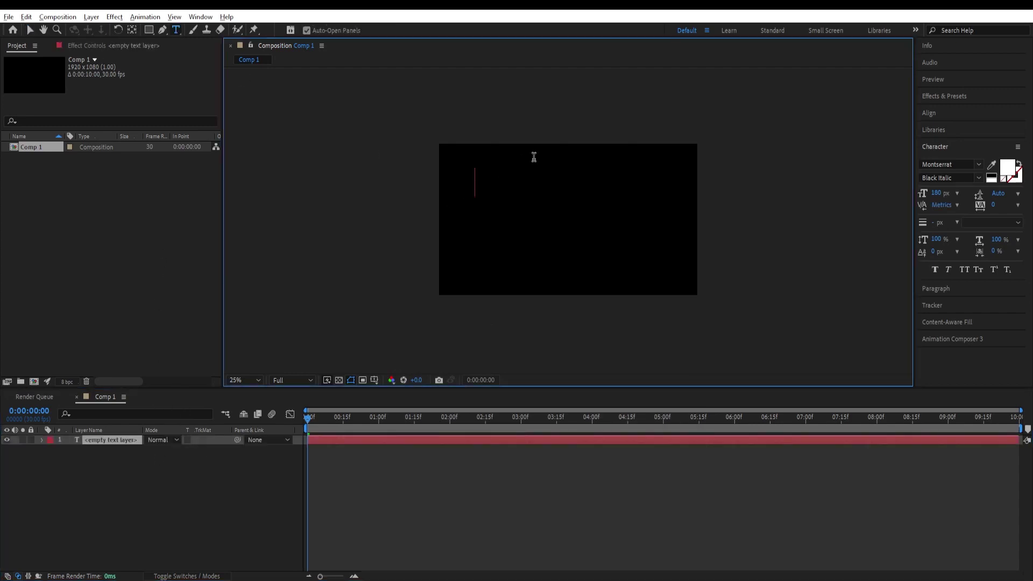
type("SMO")
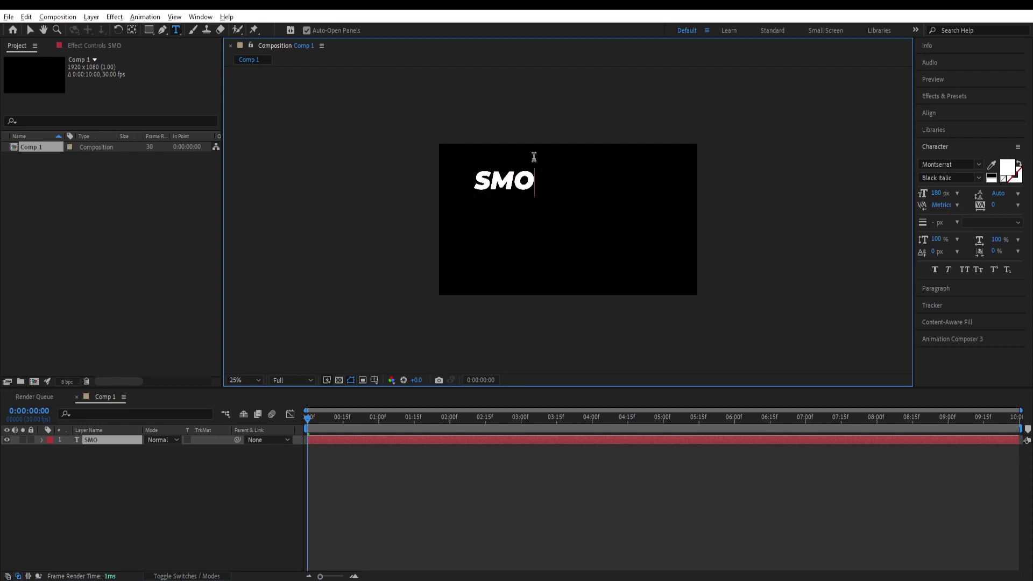
type("OTH")
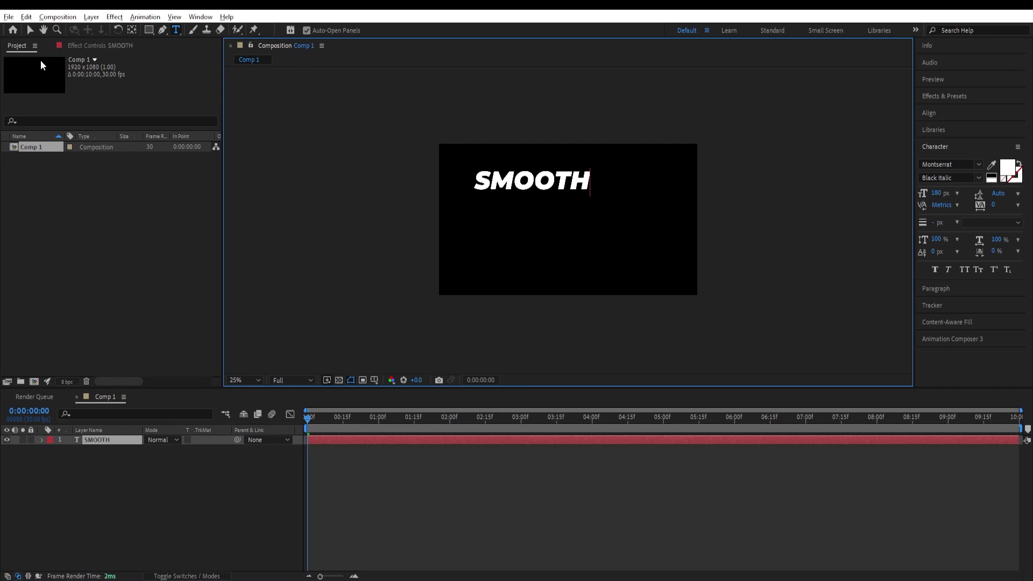
left_click(32, 34)
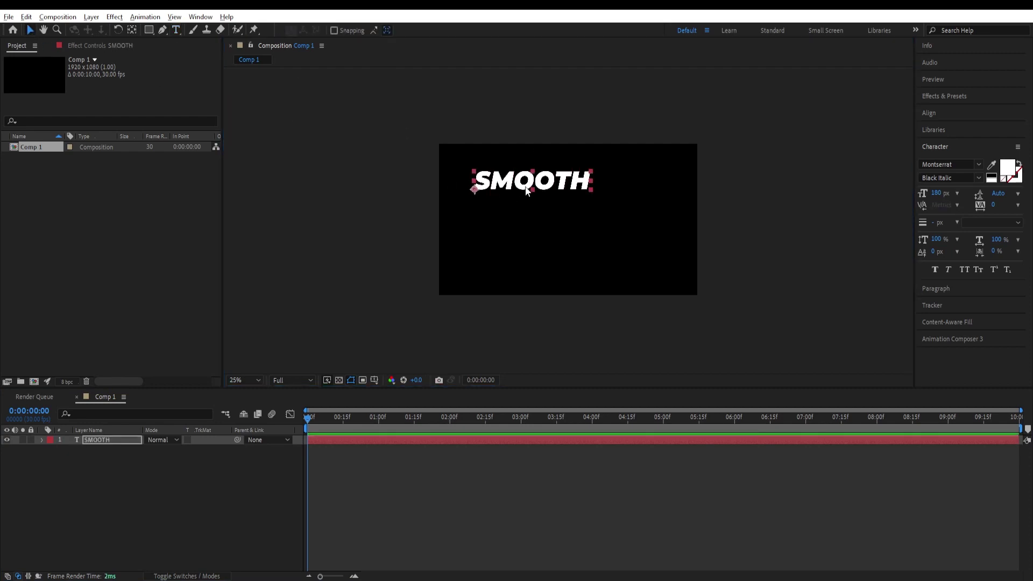
mouse_move(528, 191)
left_mouse_down()
mouse_move(510, 190)
mouse_move(510, 204)
left_mouse_up()
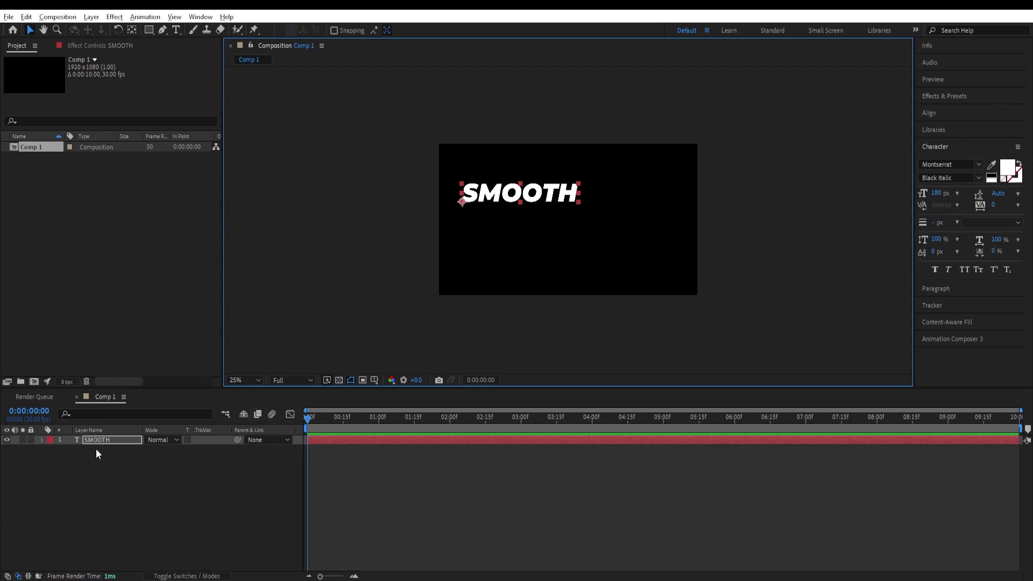
Step: Add a Tracking text animator to SMOOTH and expose its Range Selector 1 properties
key("Return")
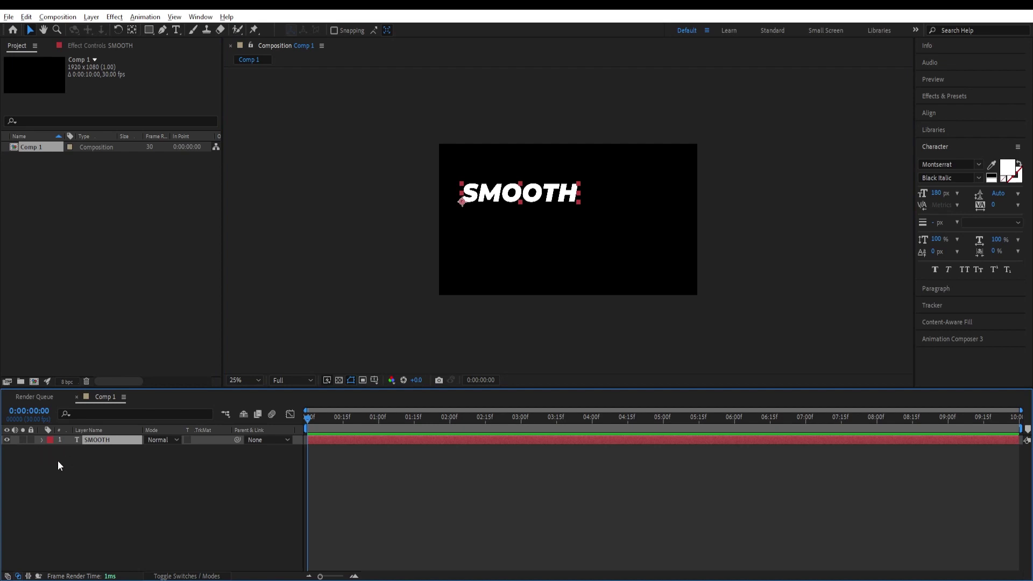
left_click(40, 441)
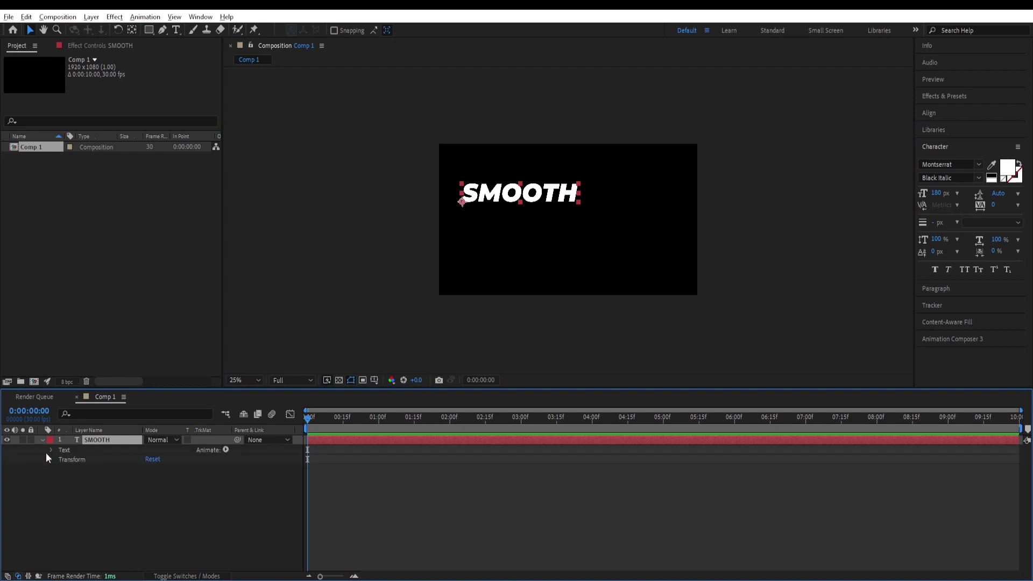
left_click(225, 449)
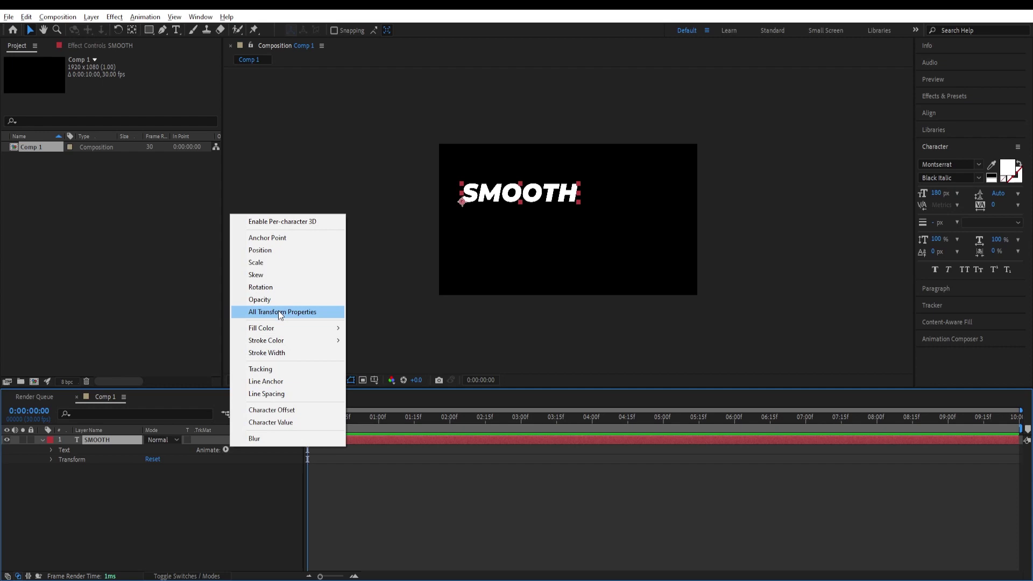
left_click(265, 370)
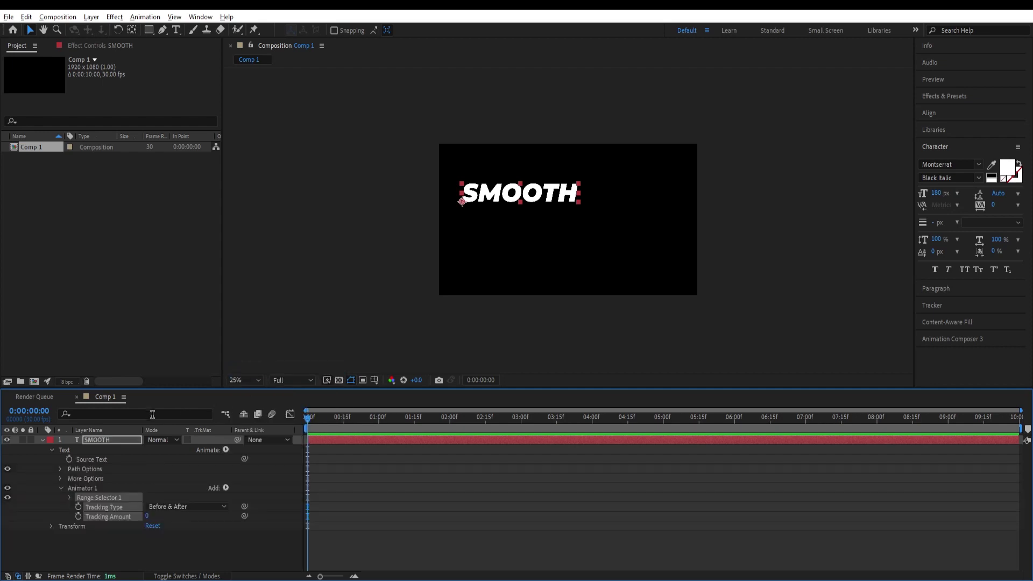
left_click(69, 498)
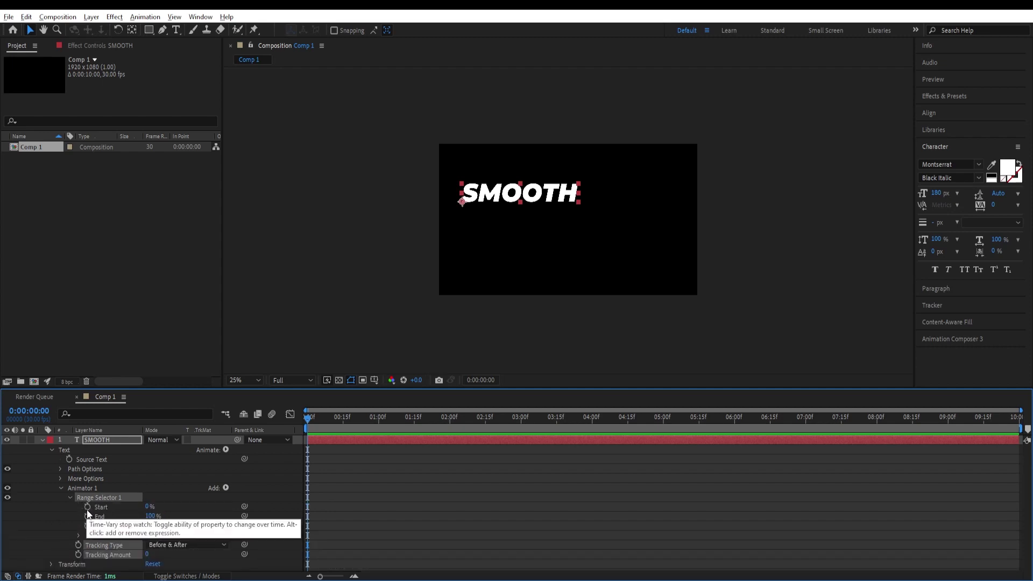
Step: Keyframe Range Selector Start from 0% at frame 0 to 100% at frame 20
left_click(87, 507)
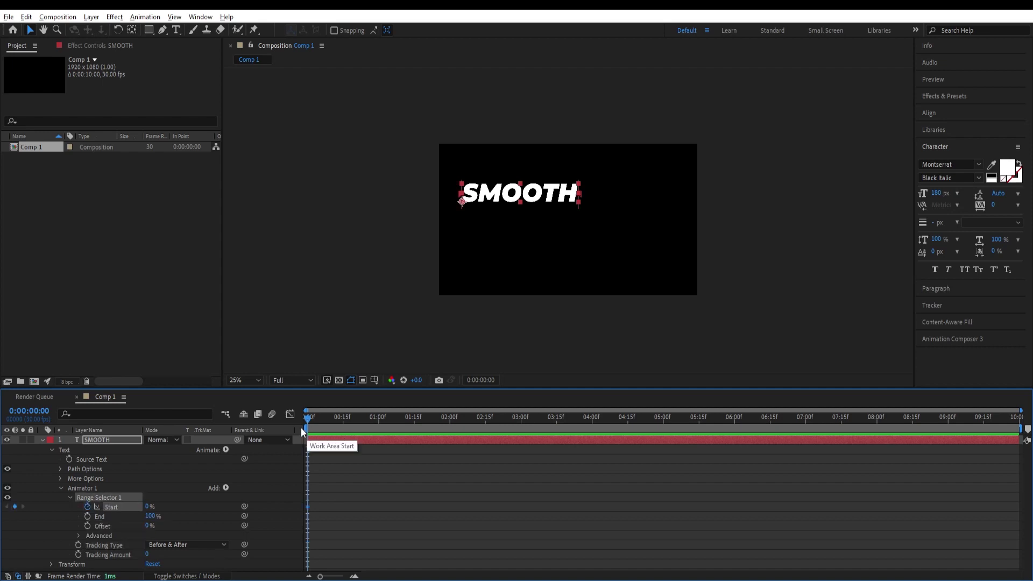
mouse_move(308, 418)
left_mouse_down()
mouse_move(361, 418)
mouse_move(351, 420)
left_mouse_up()
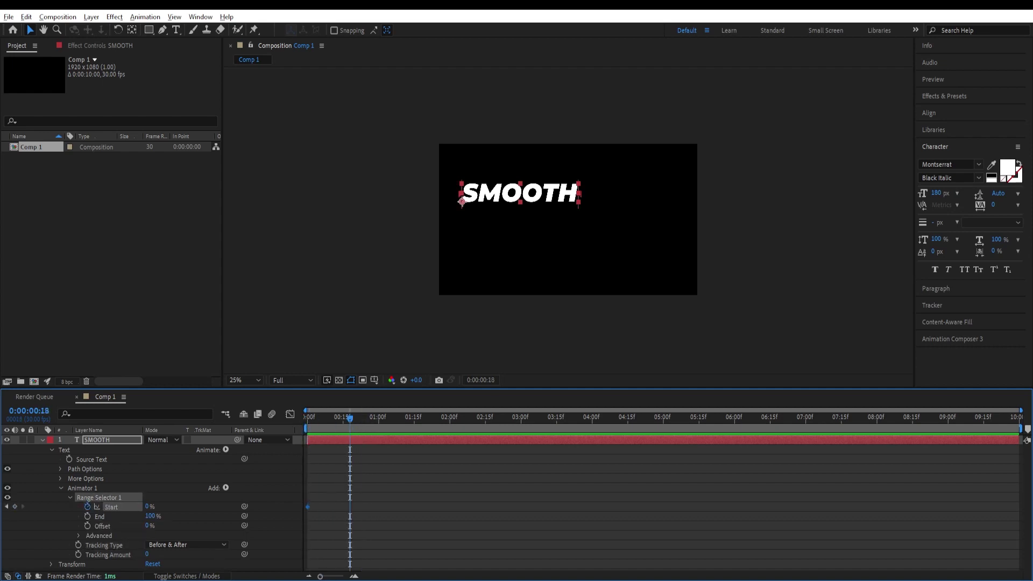
left_click_drag(319, 577, 338, 577)
key("Page_Down")
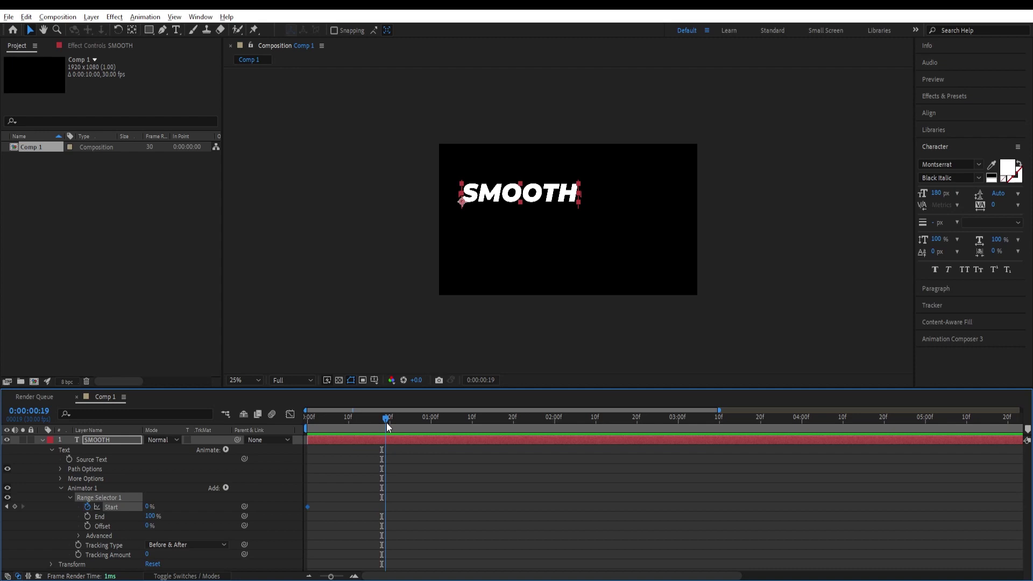
key("Page_Down")
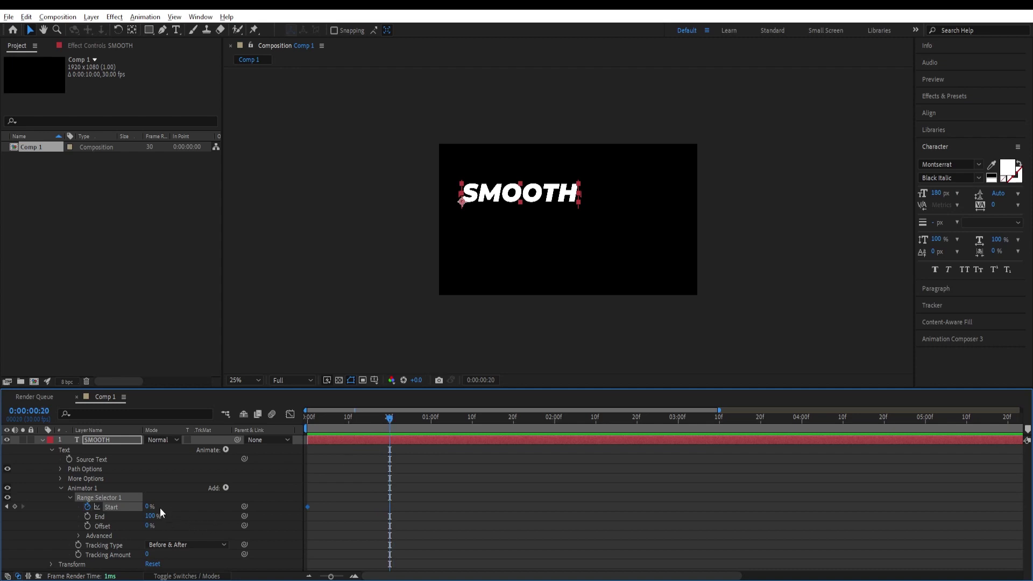
left_click_drag(151, 507, 271, 503)
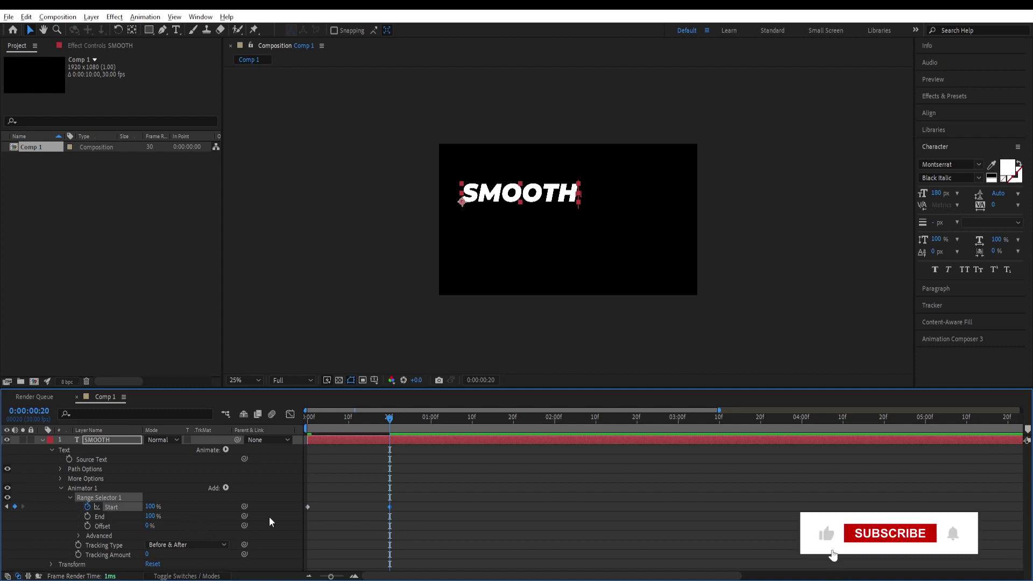
Step: Add a Position property to Animator 1 with a Y offset of 170
left_click(225, 489)
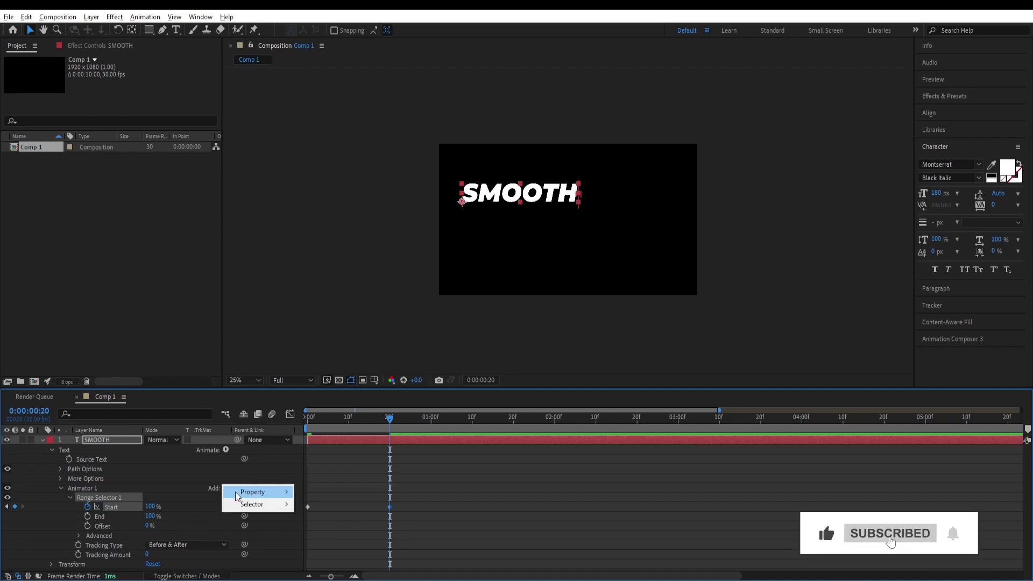
left_click(339, 304)
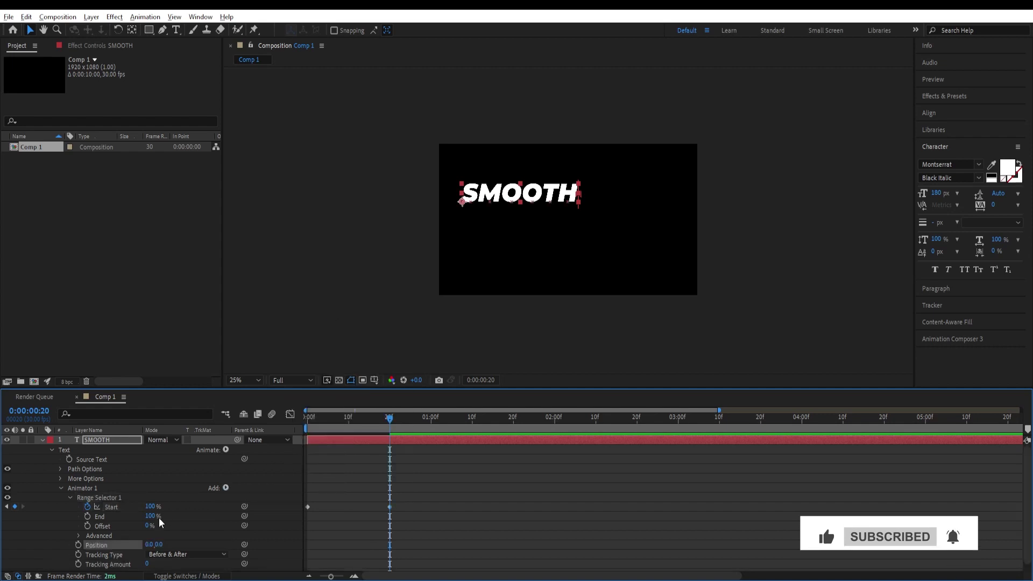
scroll(160, 523, "down", 1)
left_click(161, 538)
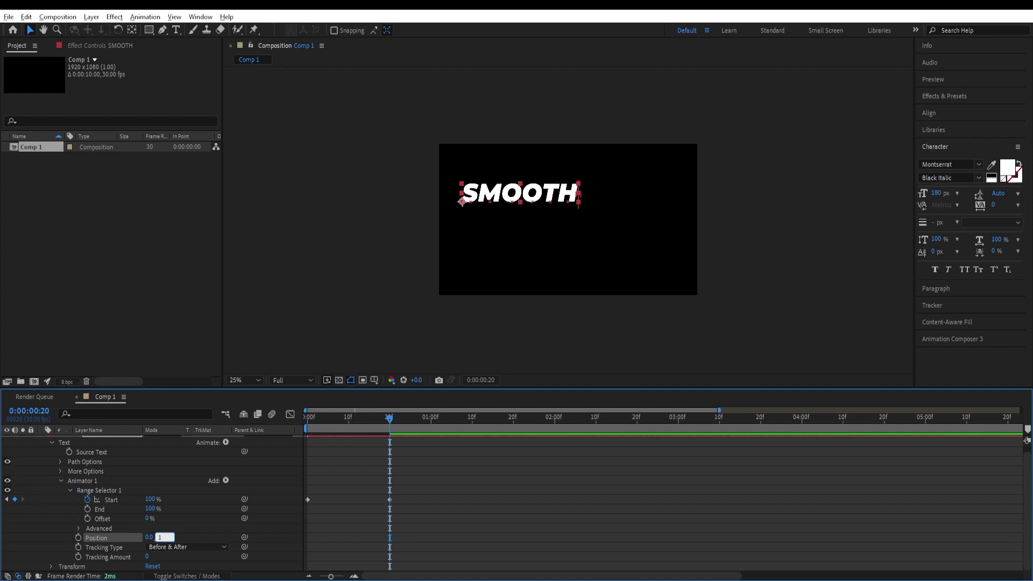
type("170")
key("Return")
Step: Select the Start keyframes and steepen their ease in the Graph Editor
left_click_drag(417, 489, 300, 514)
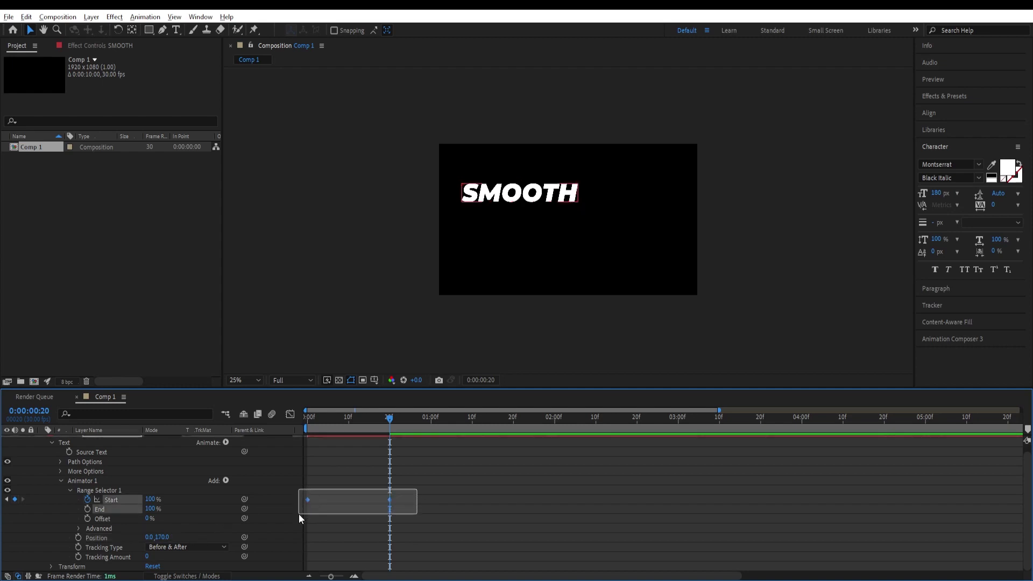
left_click(291, 416)
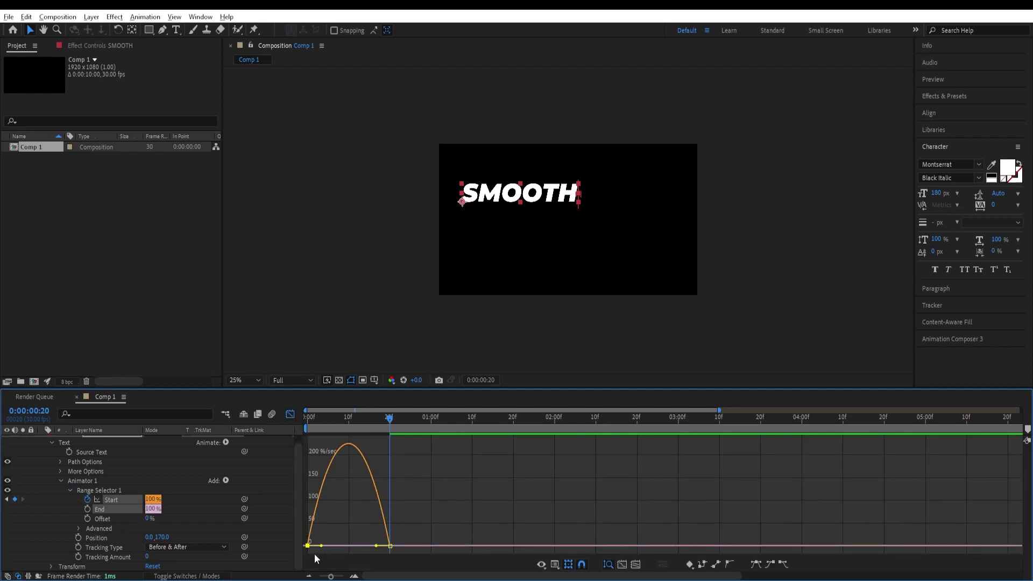
mouse_move(325, 548)
left_mouse_down()
mouse_move(360, 551)
mouse_move(351, 545)
left_mouse_up()
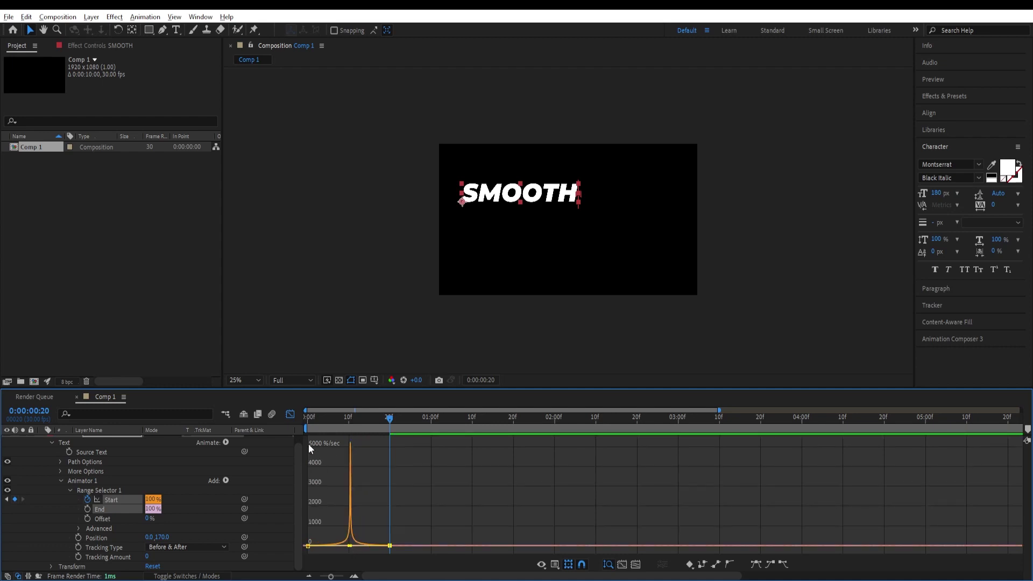
left_click(291, 416)
Step: Preview the SMOOTH animation from the first frame, then return to the start
key("Home")
key("space")
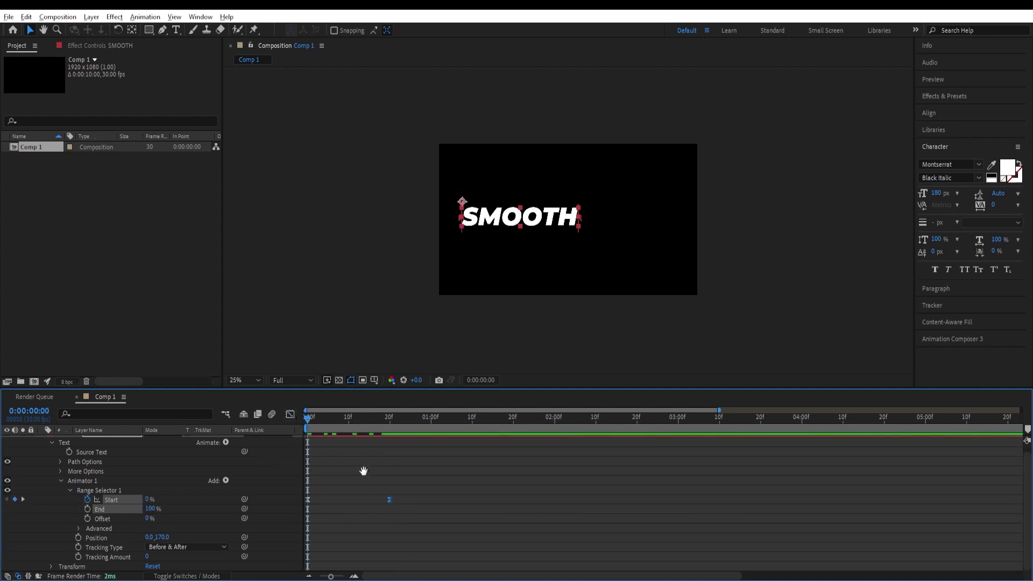
left_click_drag(477, 417, 322, 424)
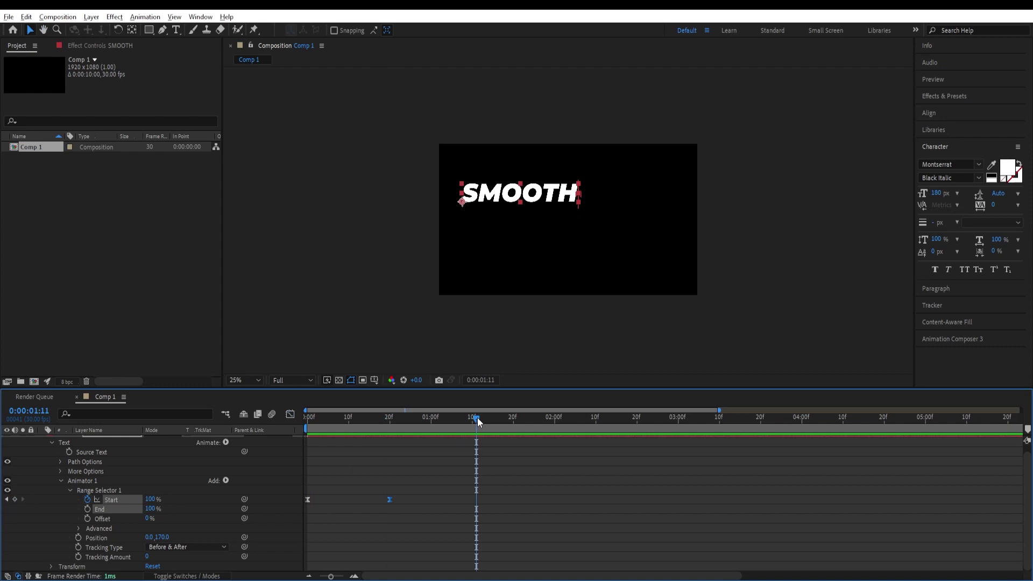
key("Home")
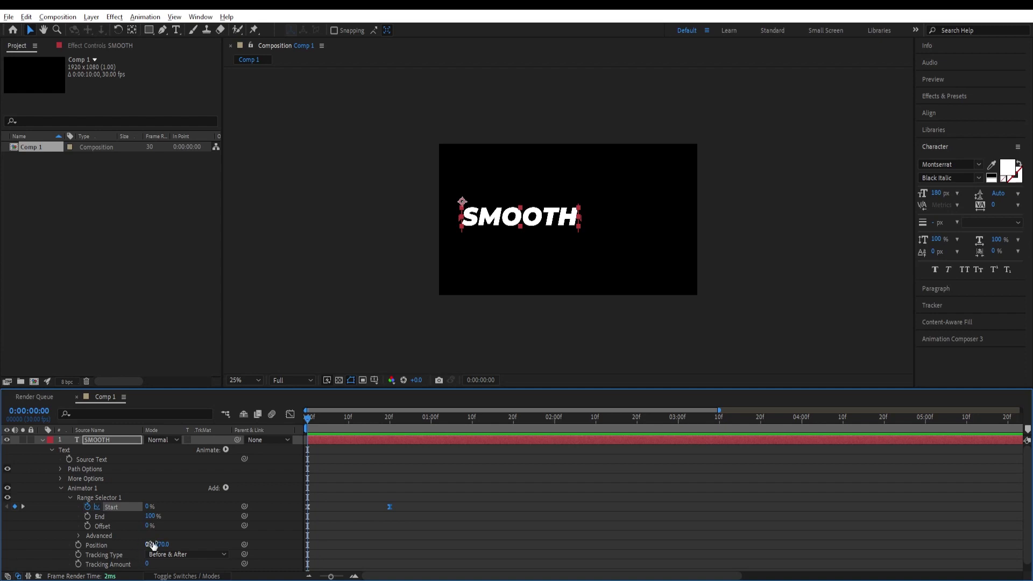
Step: Add a second Tracking animator to SMOOTH and expose its Range Selector 1
left_click(70, 499)
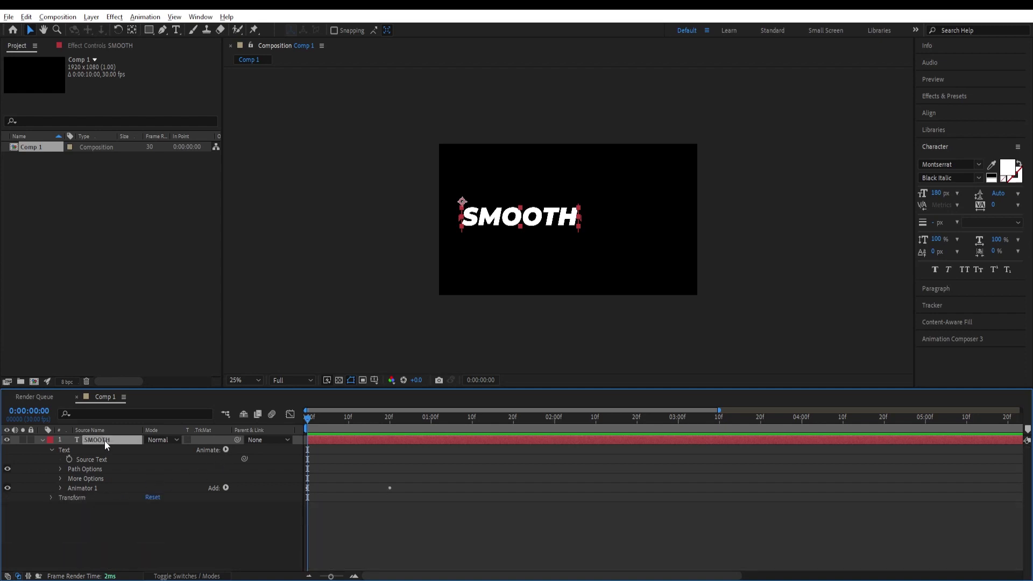
left_click(225, 450)
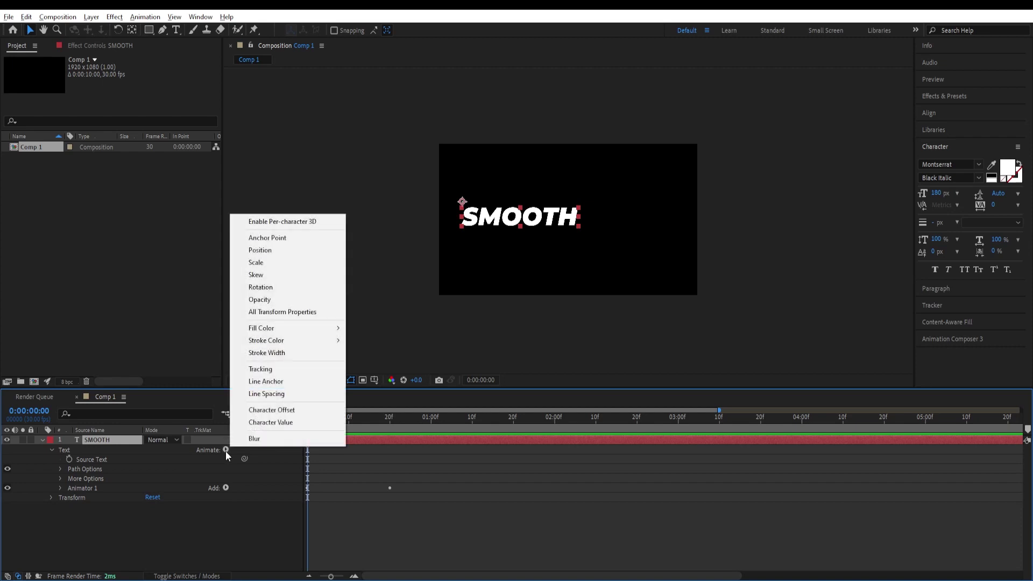
left_click(262, 370)
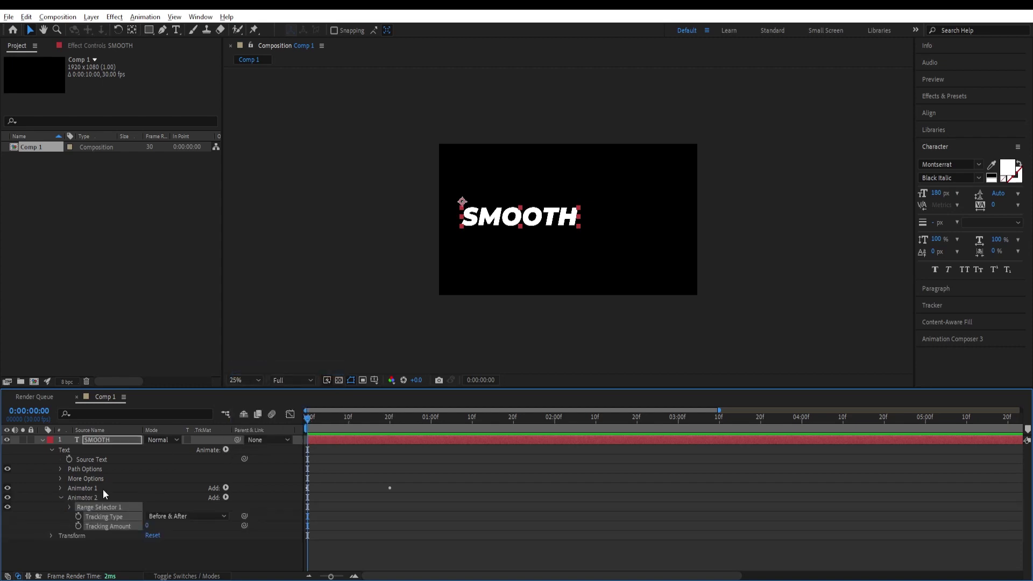
left_click(68, 508)
Step: Keyframe Animator 2's Start from 0% at 0:20 to 100% at 1:10
left_click_drag(309, 419, 390, 418)
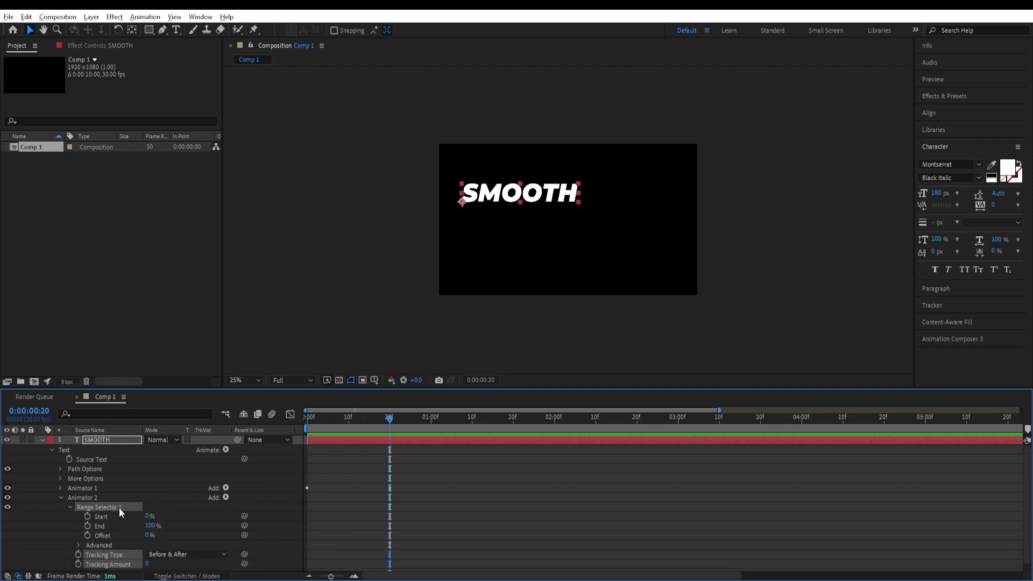
left_click(87, 517)
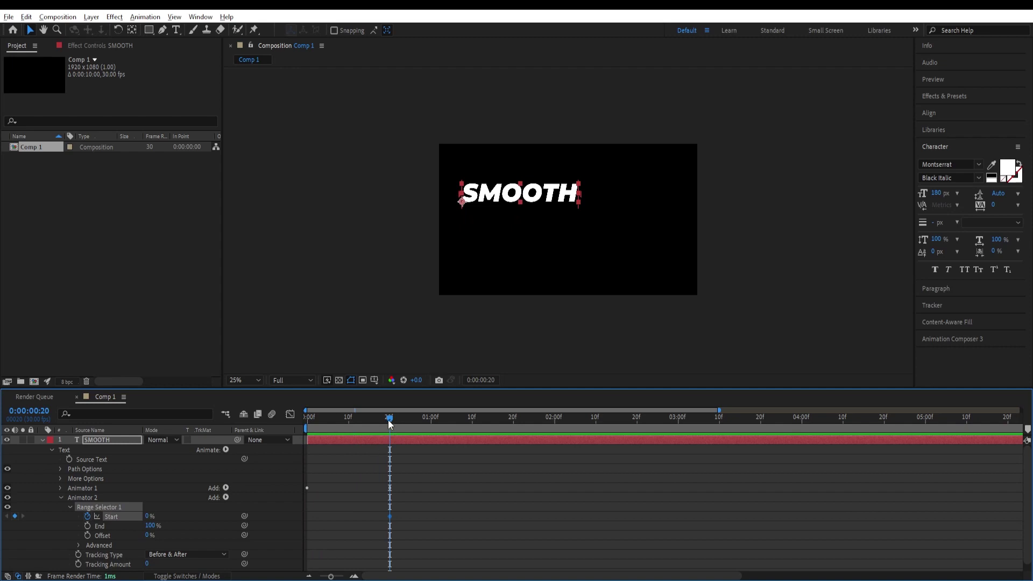
mouse_move(390, 419)
left_mouse_down()
mouse_move(475, 419)
mouse_move(471, 431)
left_mouse_up()
left_click_drag(149, 518, 241, 509)
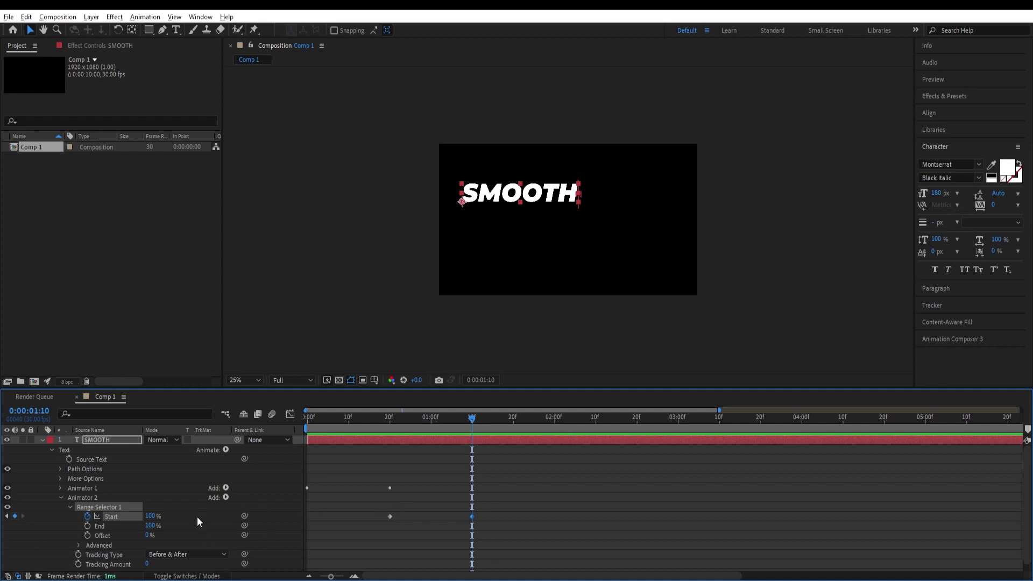
scroll(197, 517, "down", 1)
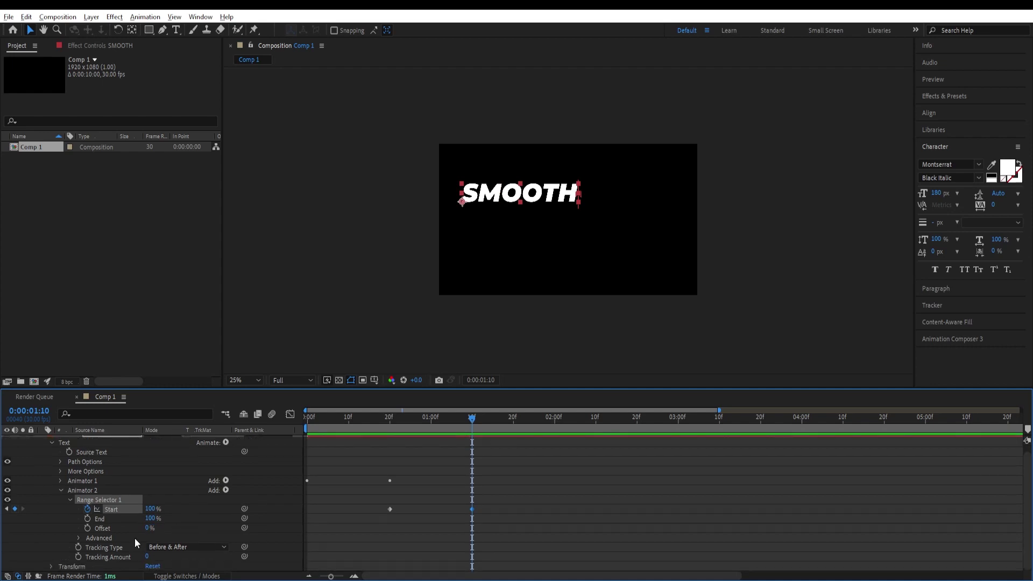
Step: Add a Position property to Animator 2 with a horizontal offset of 60
left_click(226, 491)
mouse_move(253, 494)
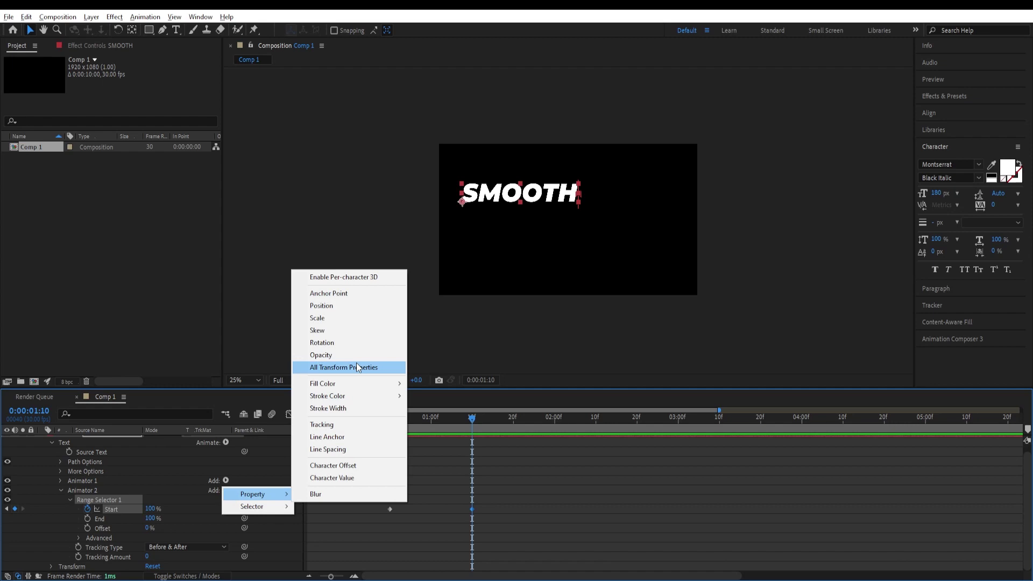
left_click(342, 307)
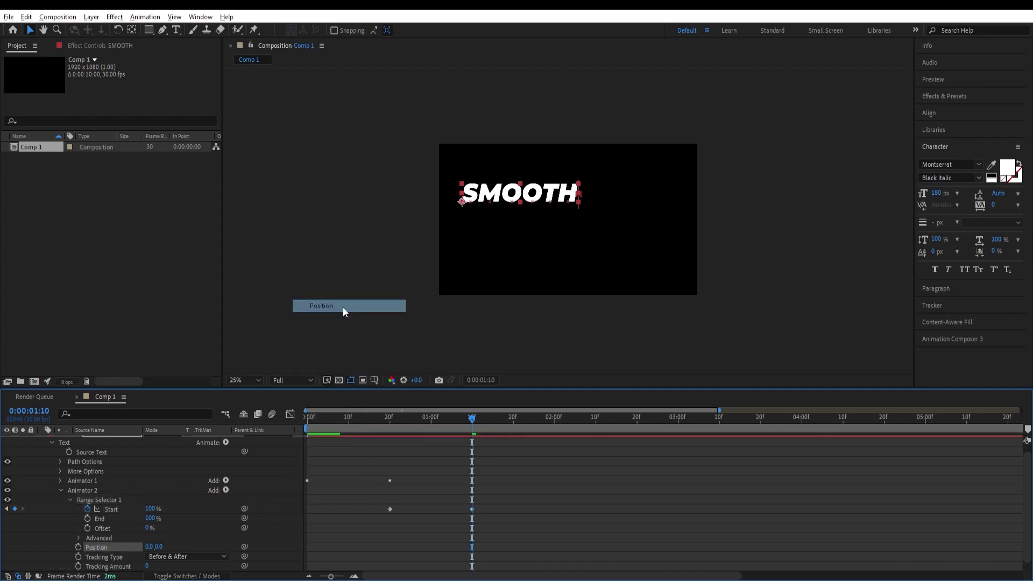
left_click(151, 547)
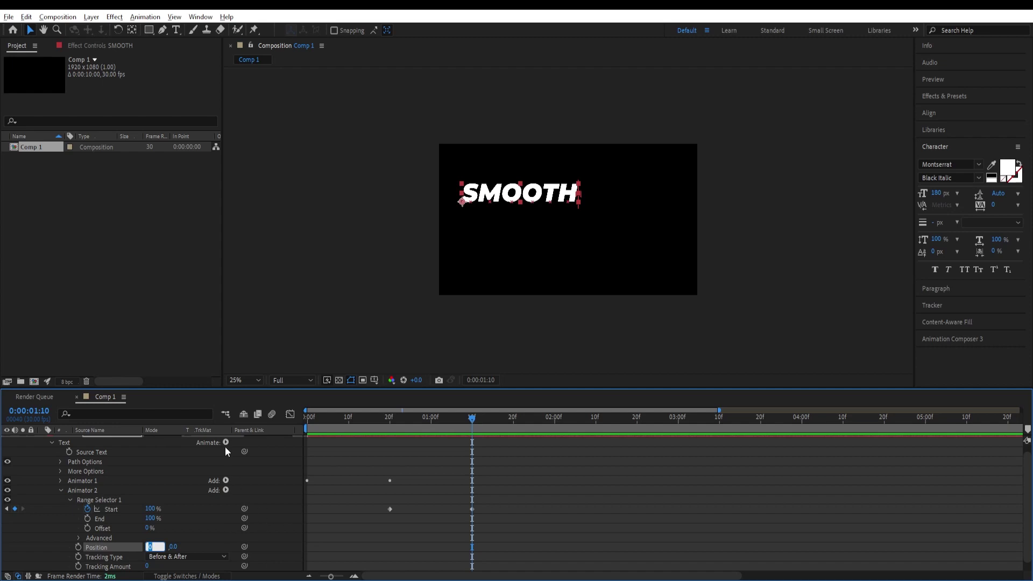
type("60")
key("Return")
scroll(80, 526, "down", 1)
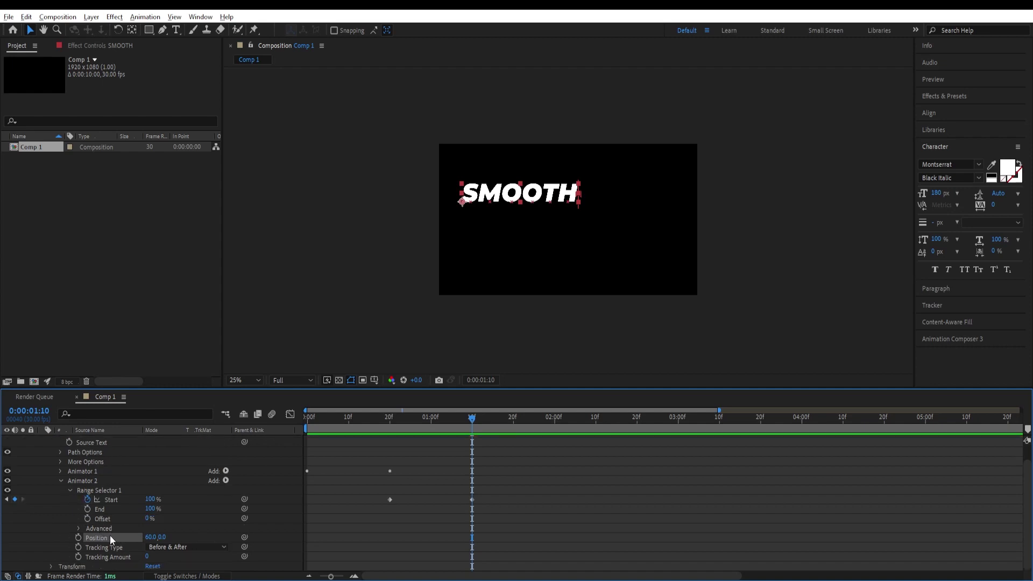
left_click(78, 528)
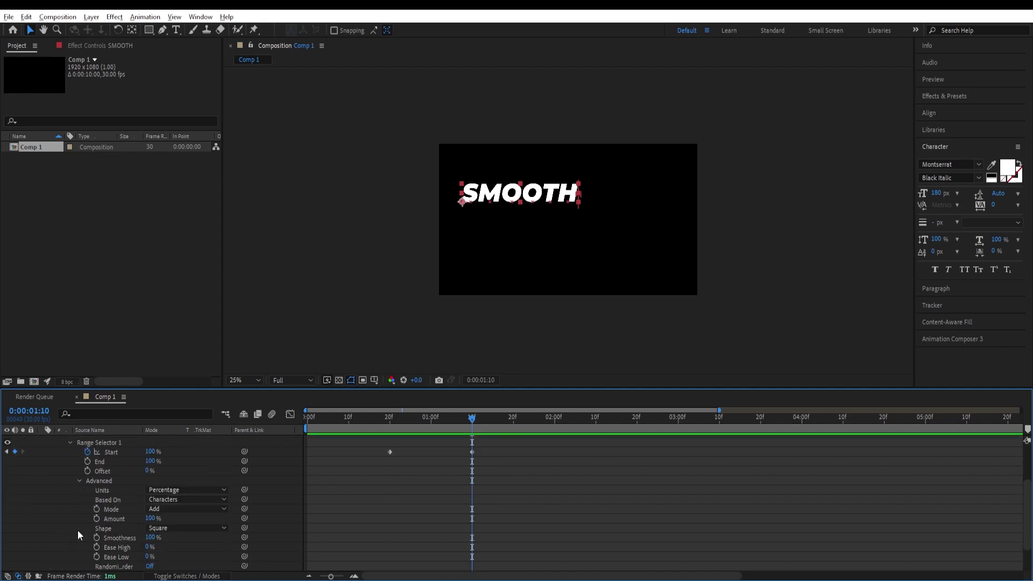
Step: Set Animator 2's Based On option to Words and select its Start keyframes
left_click(173, 501)
left_click(177, 537)
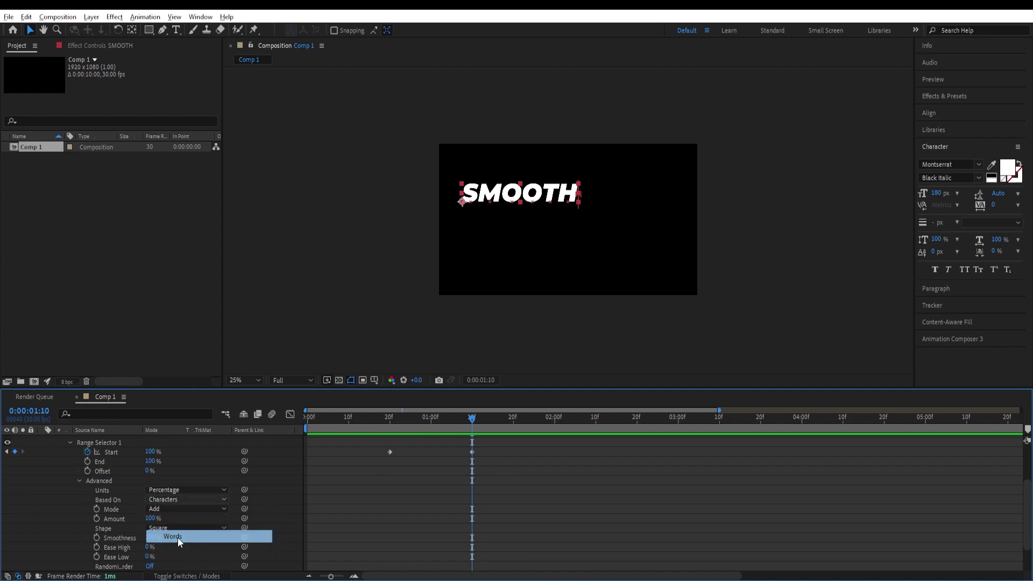
scroll(383, 487, "up", 3)
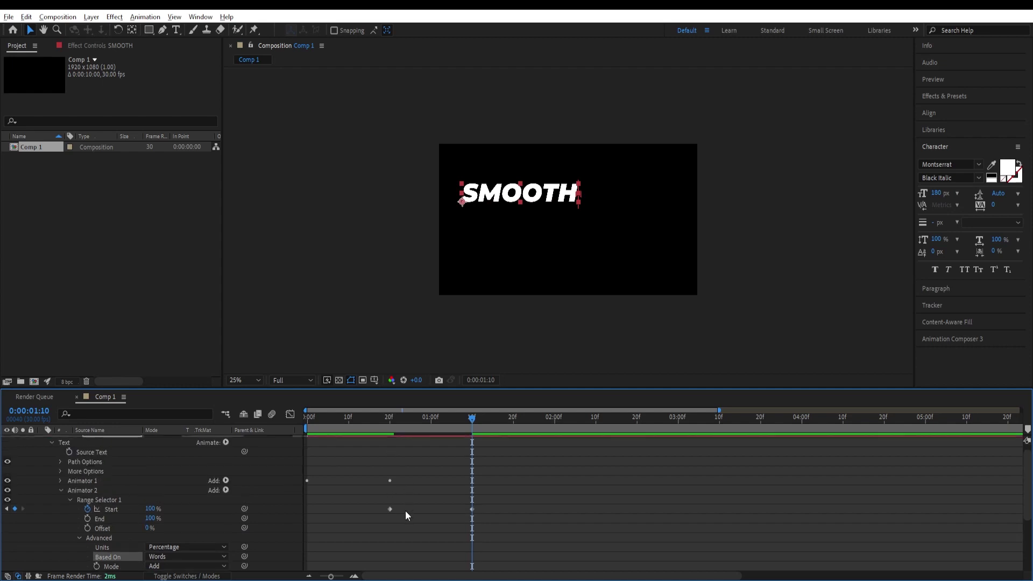
left_click_drag(488, 526, 373, 505)
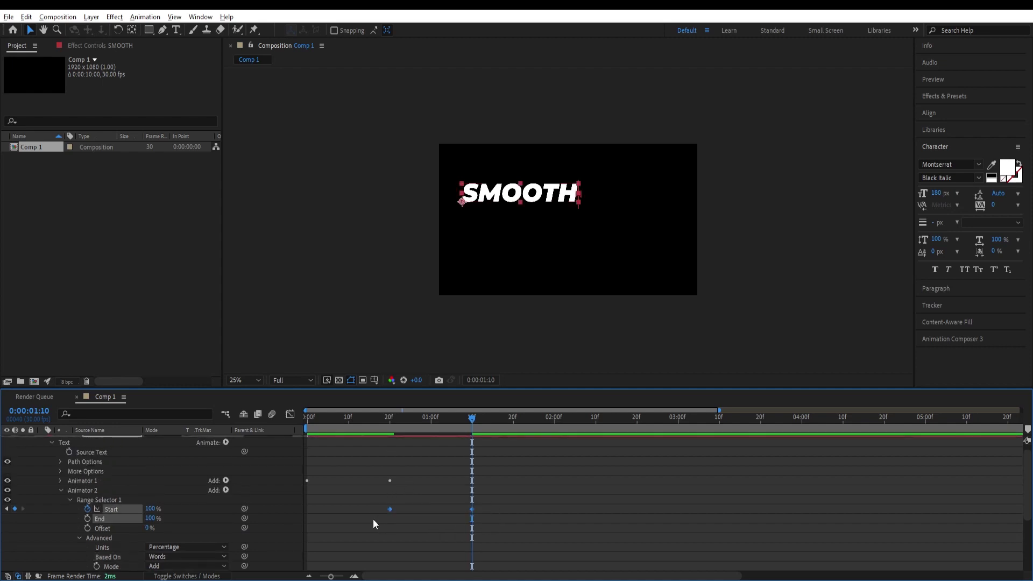
Step: Steepen Animator 2's Start speed curve in the Graph Editor, then preview from the beginning
left_click(289, 416)
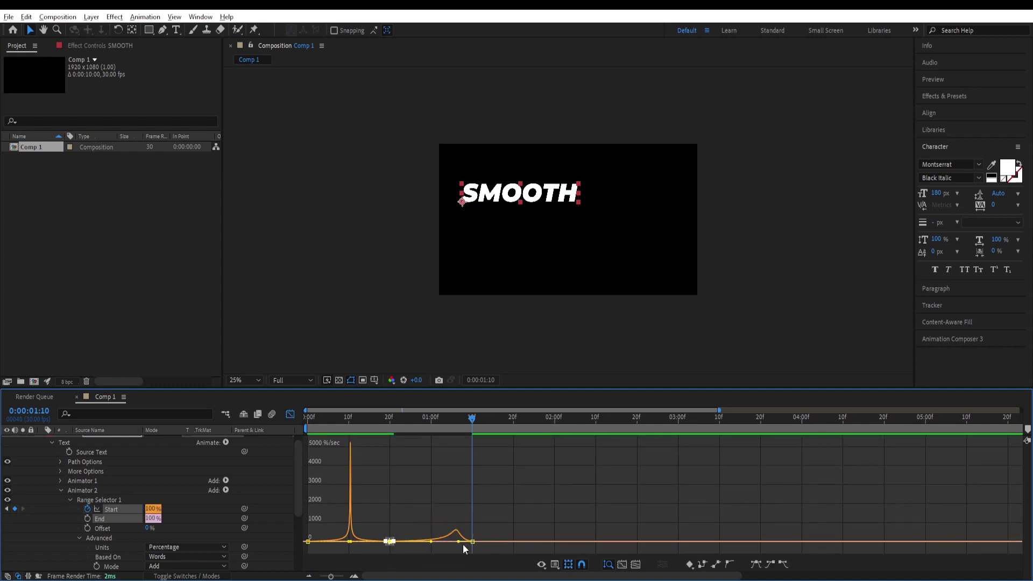
left_click_drag(463, 543, 436, 549)
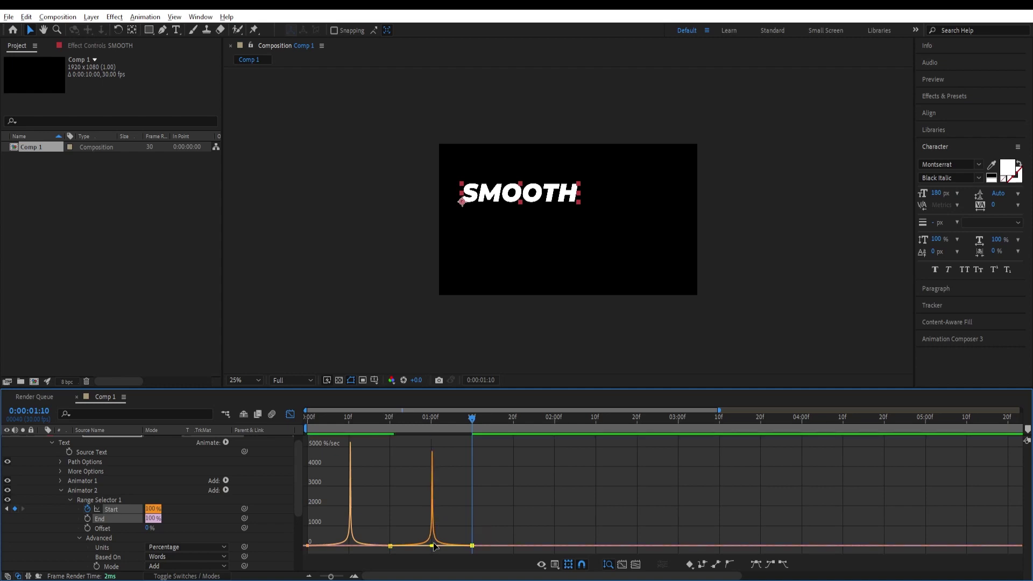
left_click(291, 415)
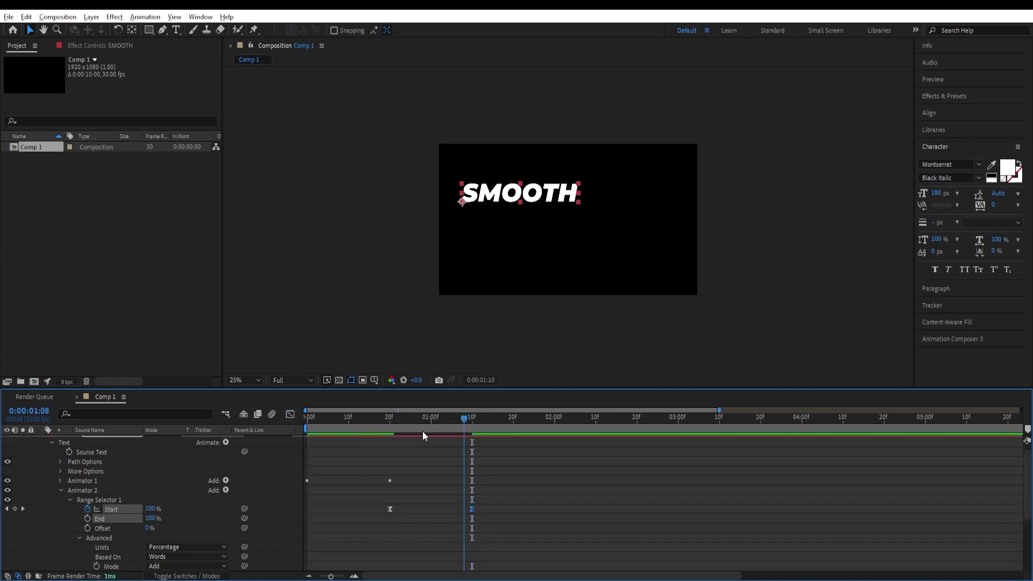
key("Home")
key("space")
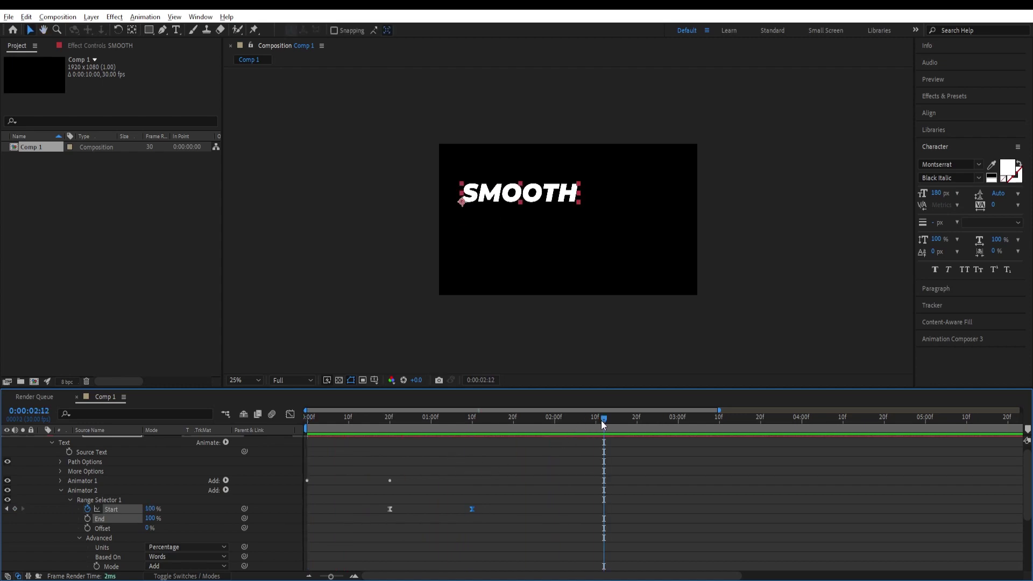
Step: Stop the preview, move to 1:10, and collapse the SMOOTH layer's properties
key("space")
left_click(268, 437)
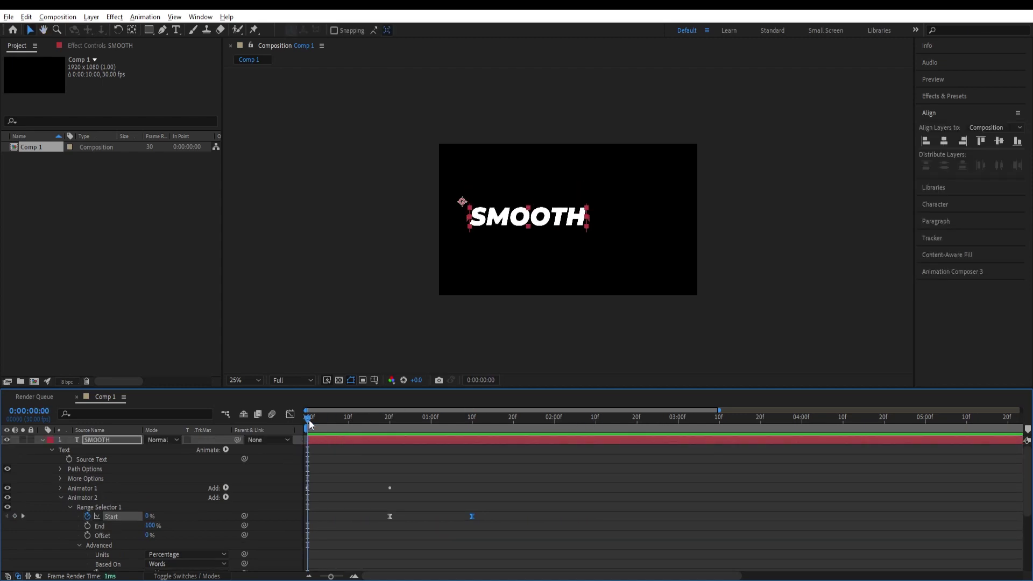
left_click_drag(310, 419, 472, 418)
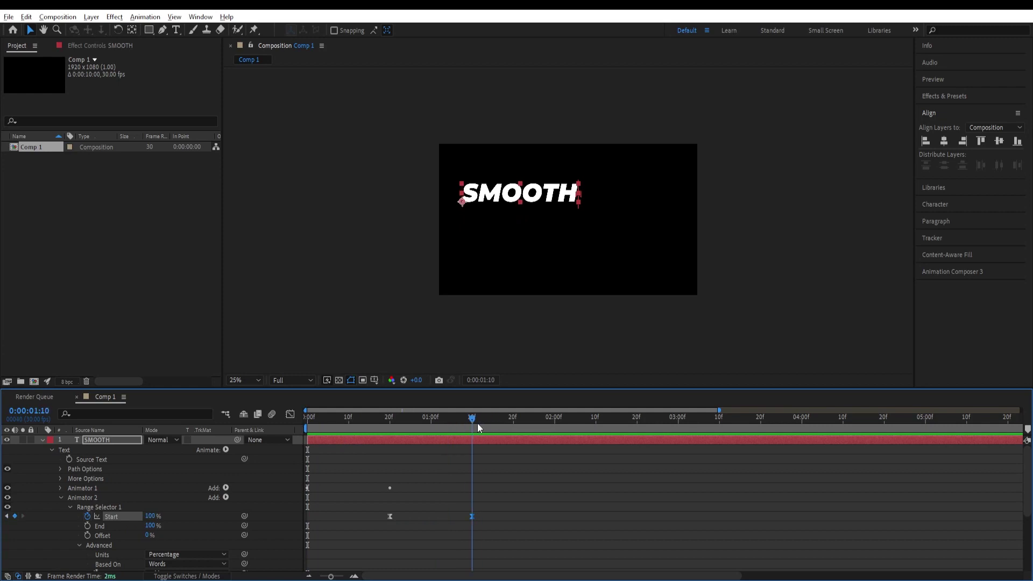
left_click(63, 496)
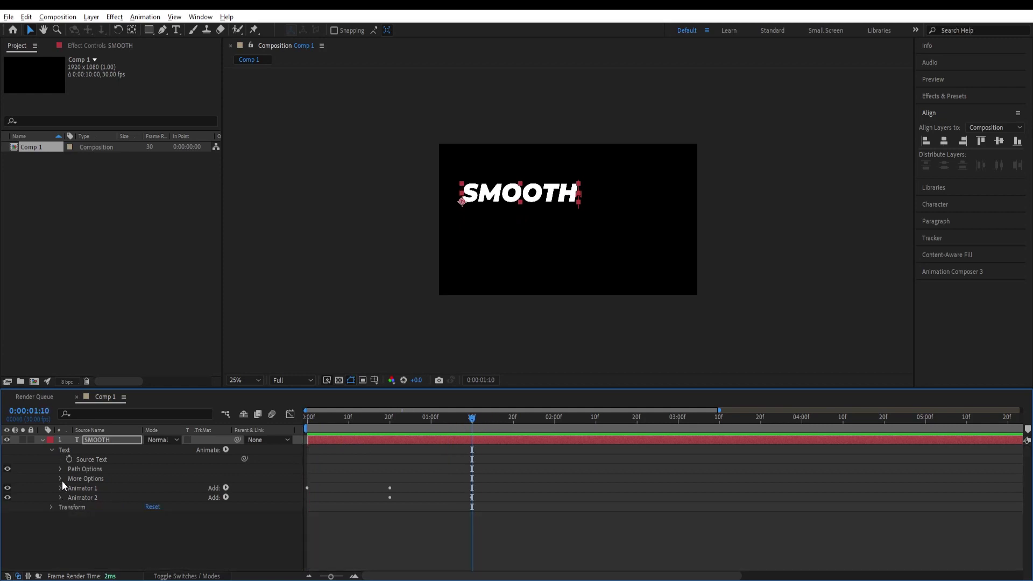
left_click(52, 450)
left_click(42, 440)
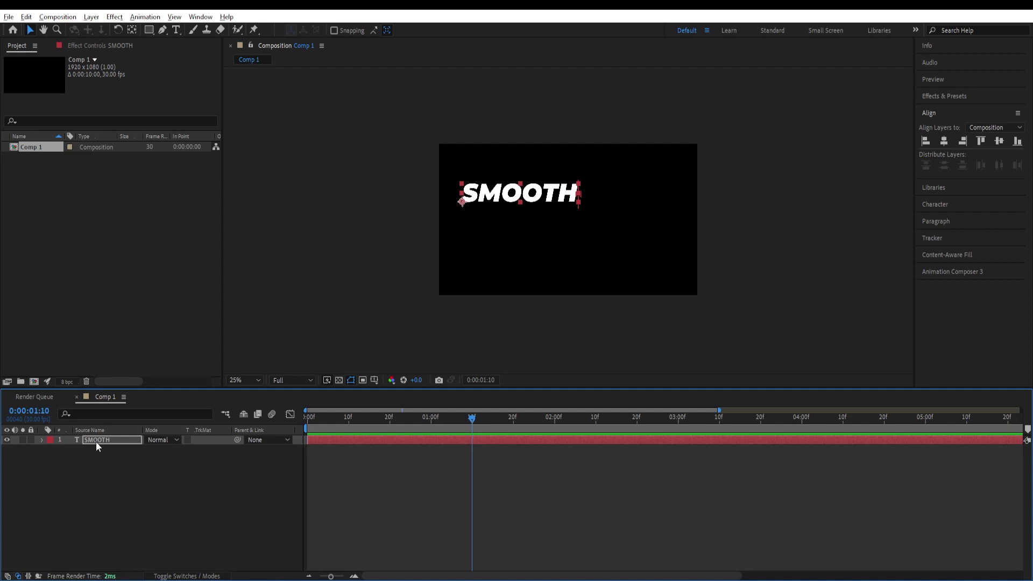
Step: Duplicate SMOOTH twice, moving each copy below the previous line
key("ctrl+d")
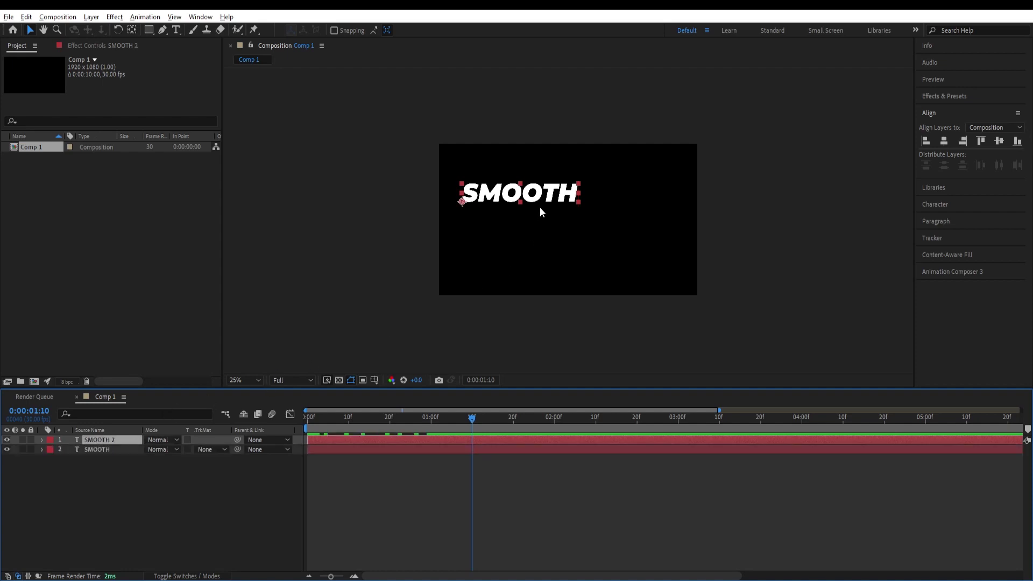
left_click_drag(540, 199, 539, 221)
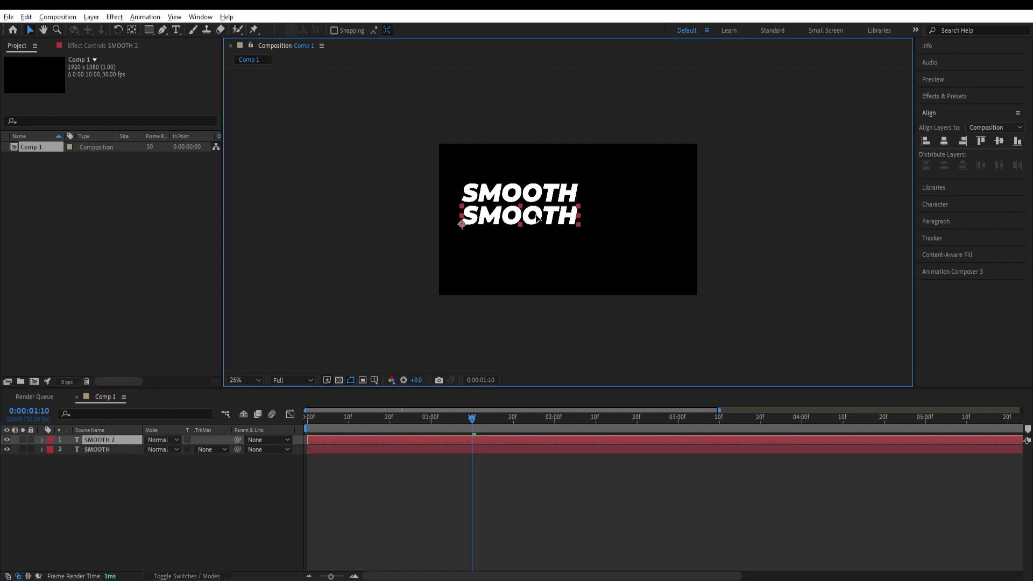
key("ctrl+d")
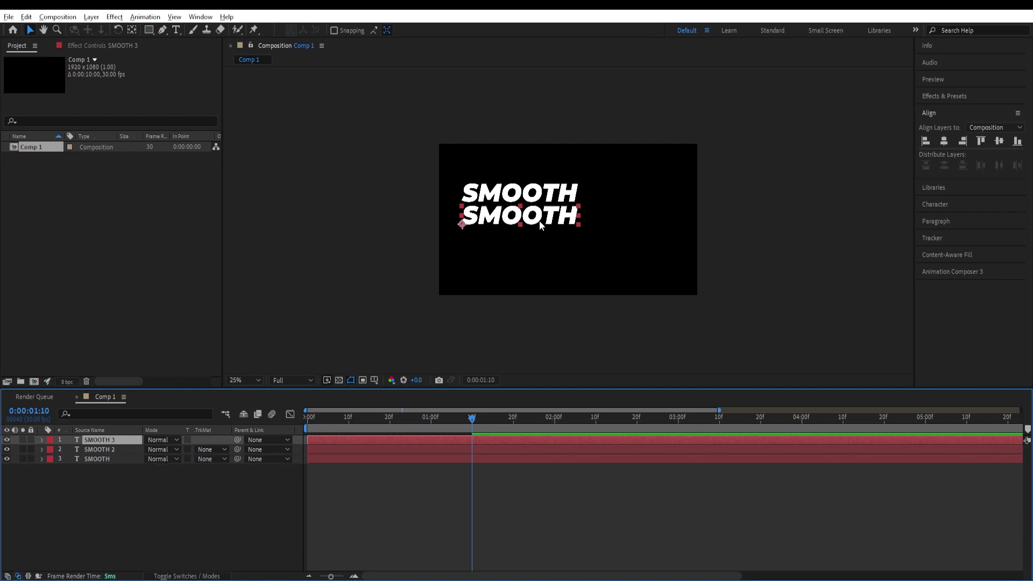
left_click_drag(539, 218, 540, 245)
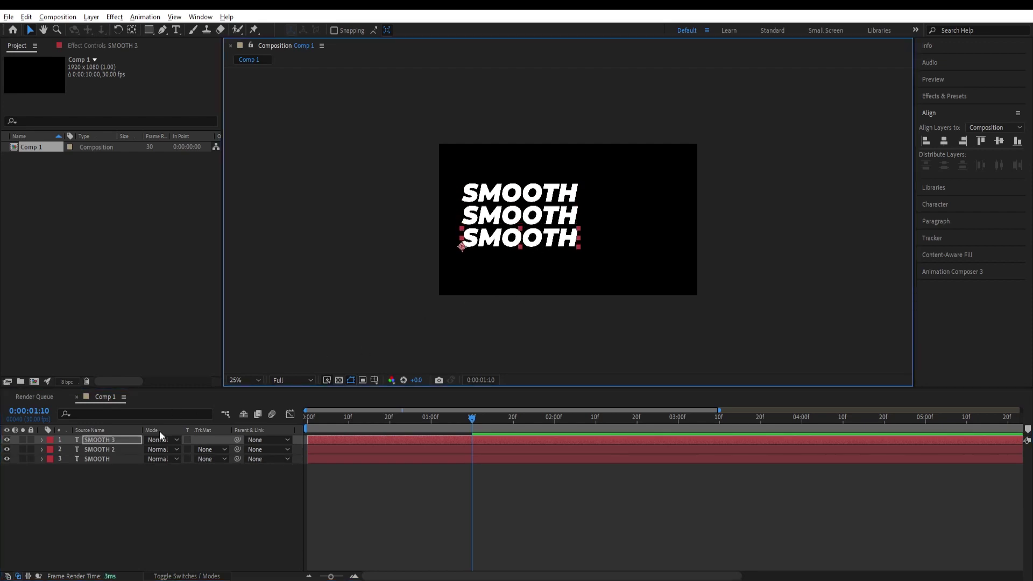
Step: Retype the middle line as MOTION and the bottom as TITLE, then select all three layers
double_click(119, 450)
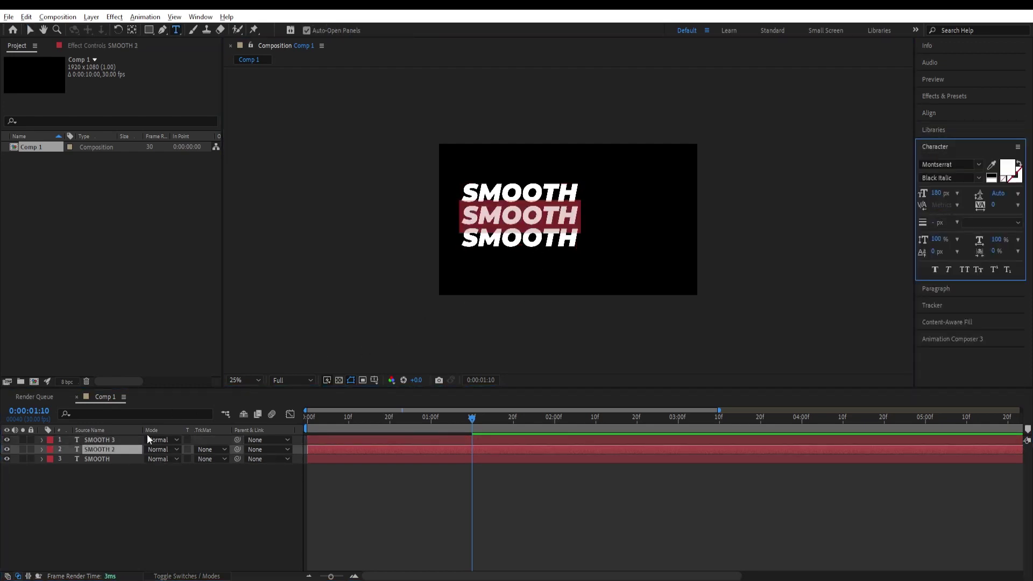
type("MOTION")
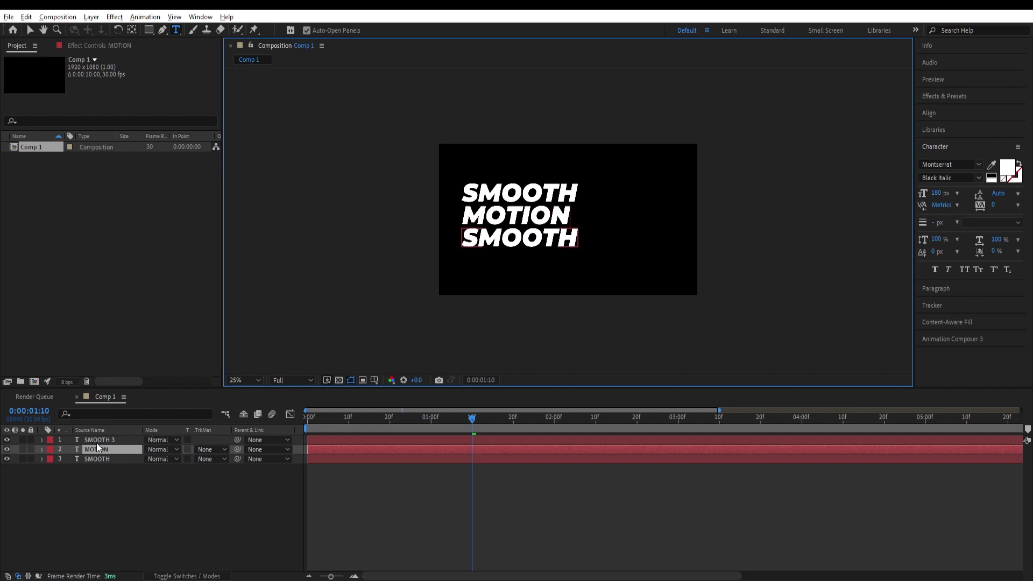
left_click(104, 441)
type("TITL")
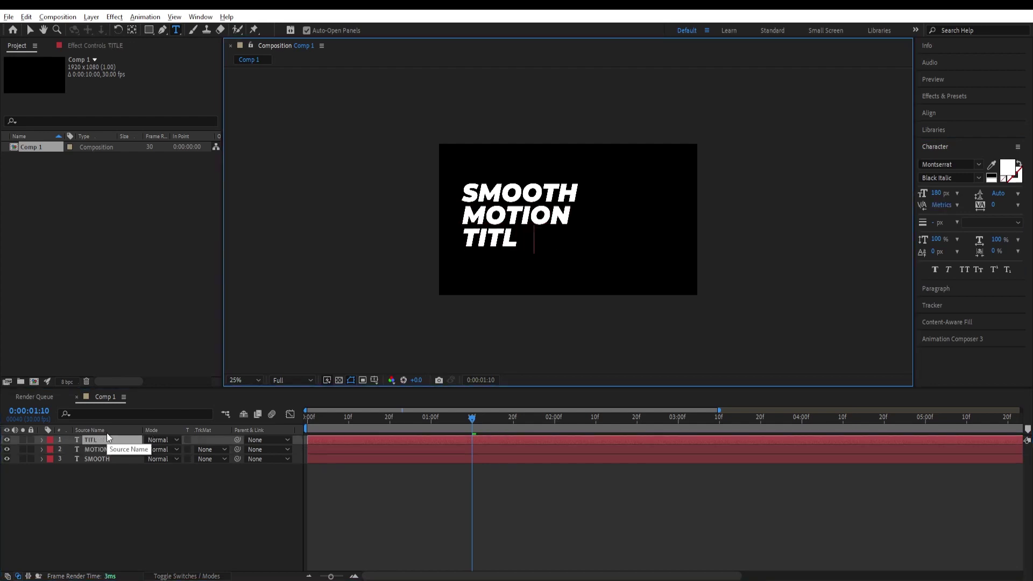
type("E")
left_click(102, 493)
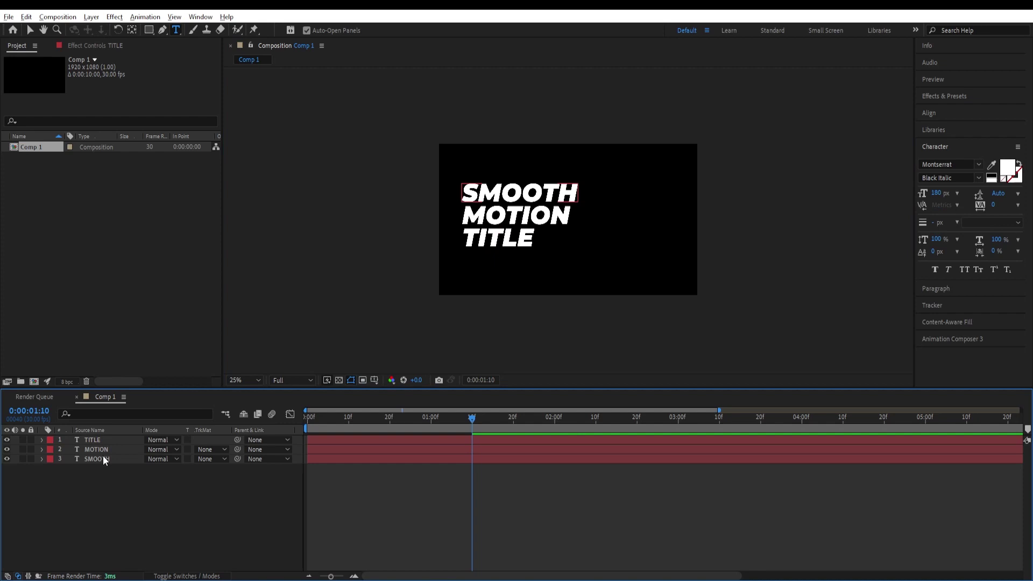
left_click(102, 458)
left_click(104, 440, "shift")
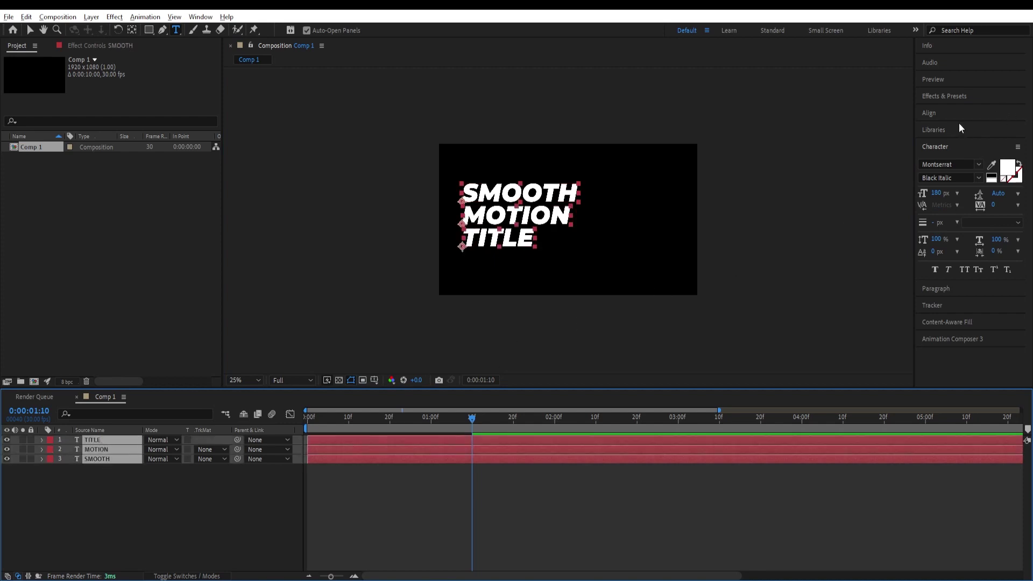
Step: Align SMOOTH, MOTION and TITLE to a common left edge via the Align panel, then deselect
left_click(930, 113)
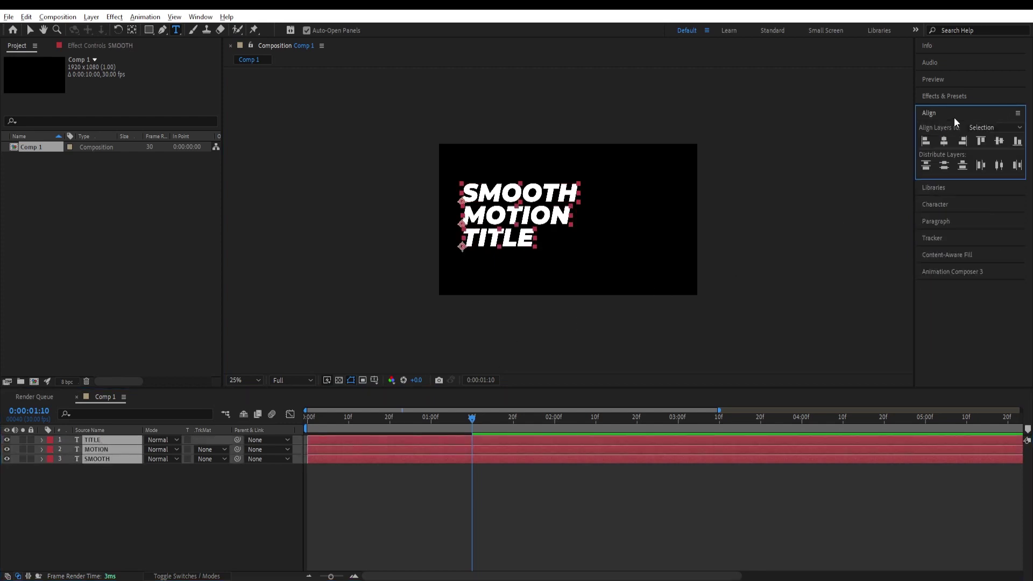
left_click(931, 141)
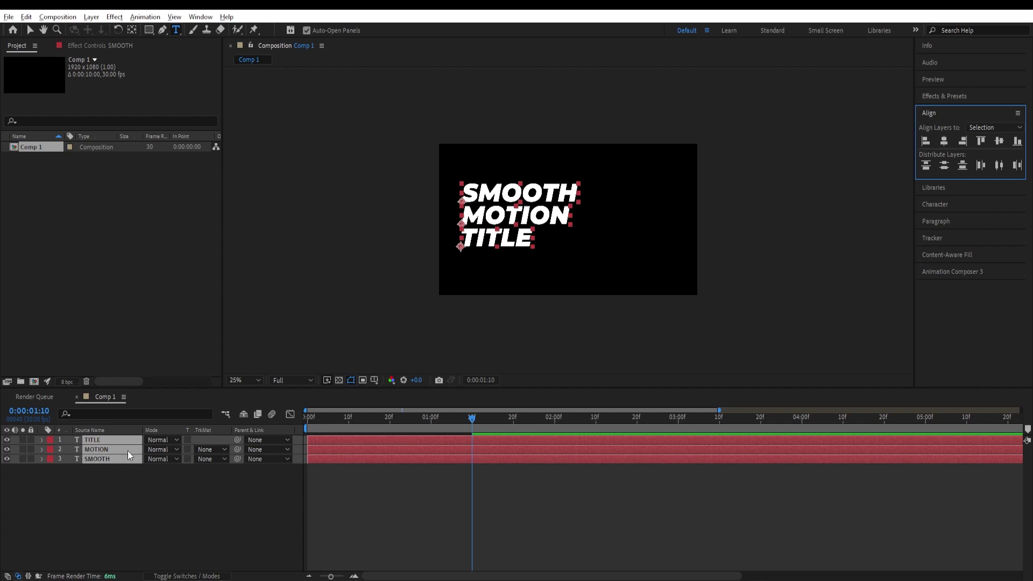
left_click(114, 474)
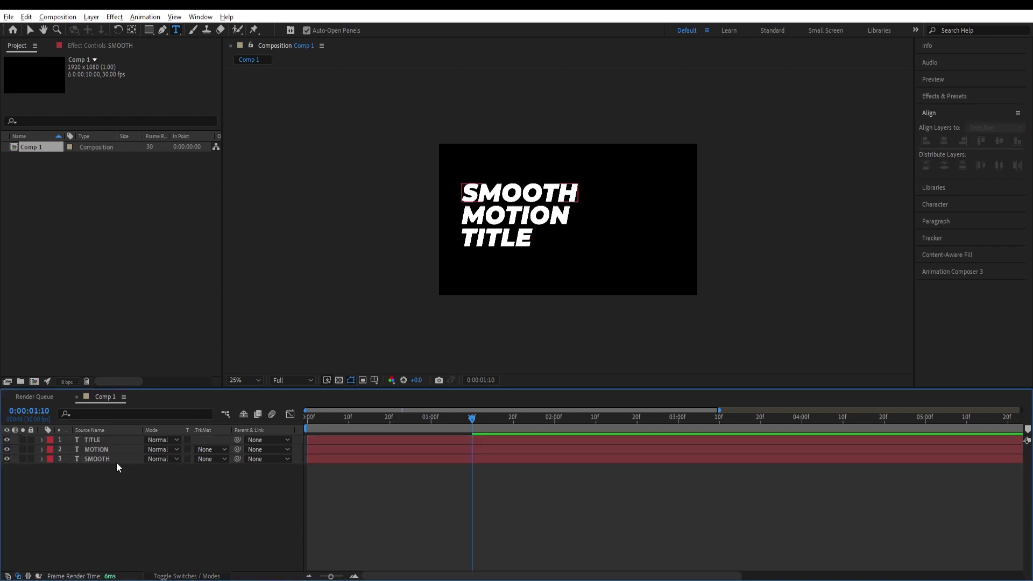
left_click(106, 458)
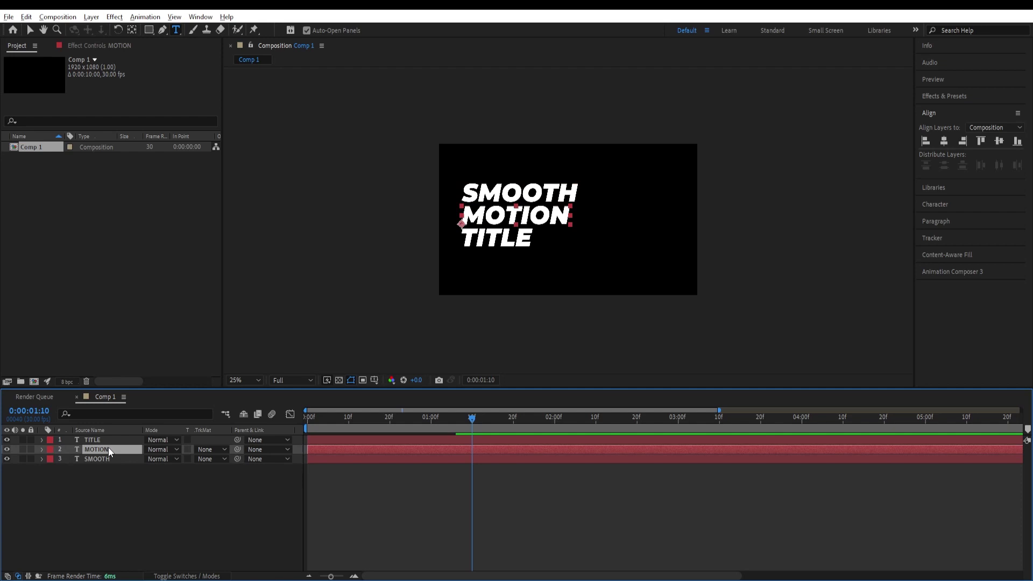
left_click(107, 440)
left_click(102, 475)
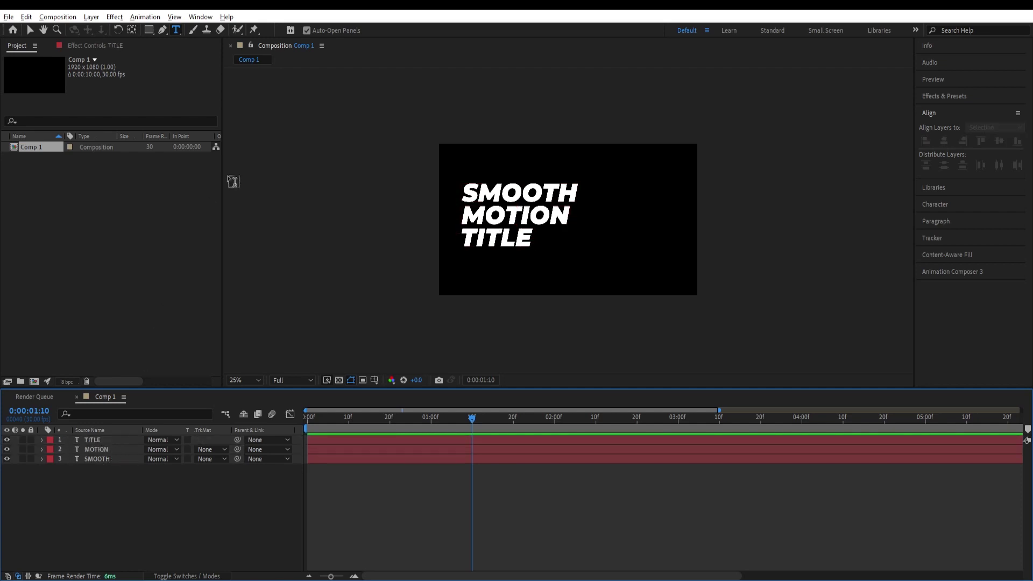
Step: Set the Rectangle tool to a Solid Color white fill and a None stroke
left_click(150, 30)
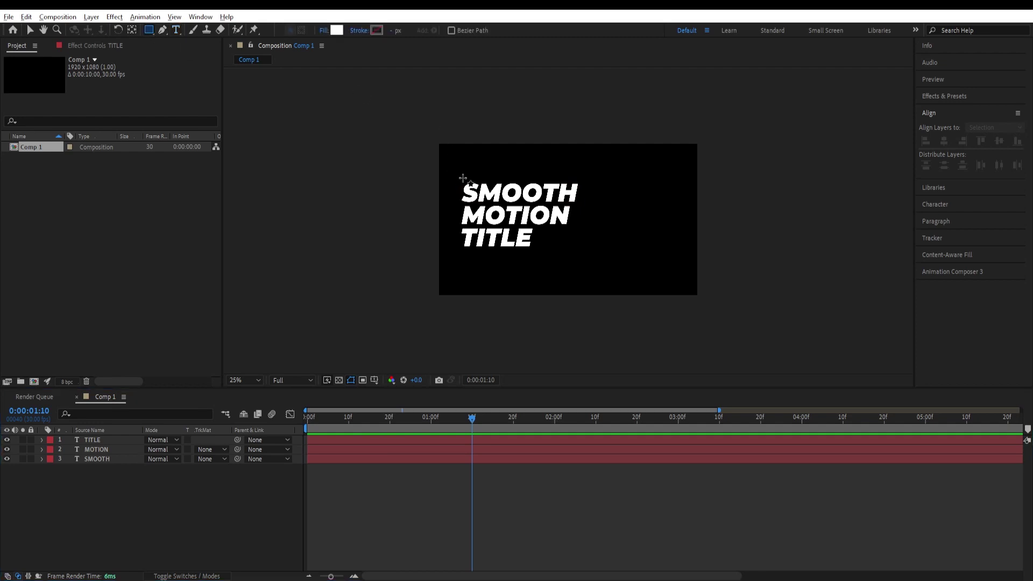
left_click(324, 31)
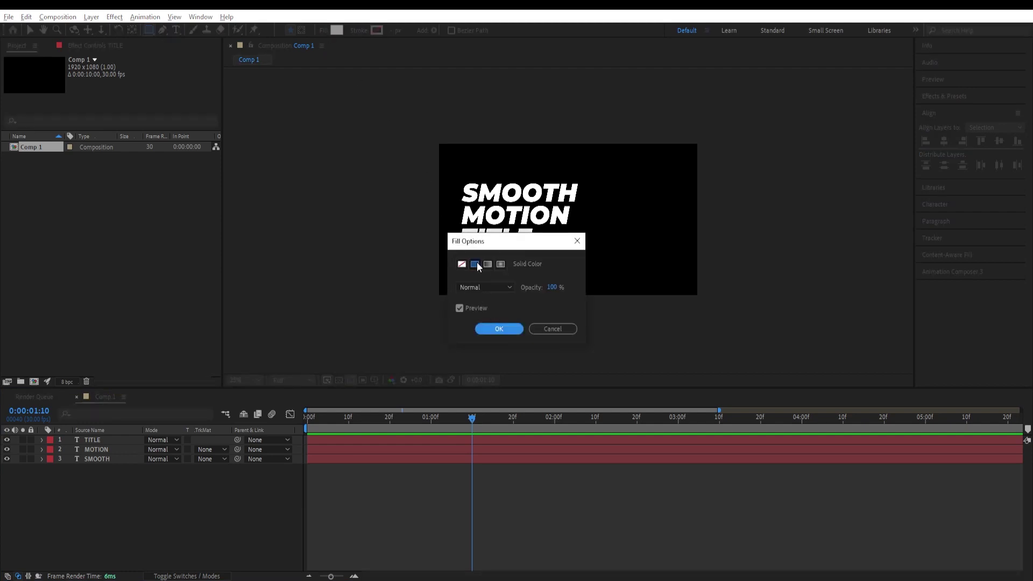
left_click(500, 328)
left_click(364, 32)
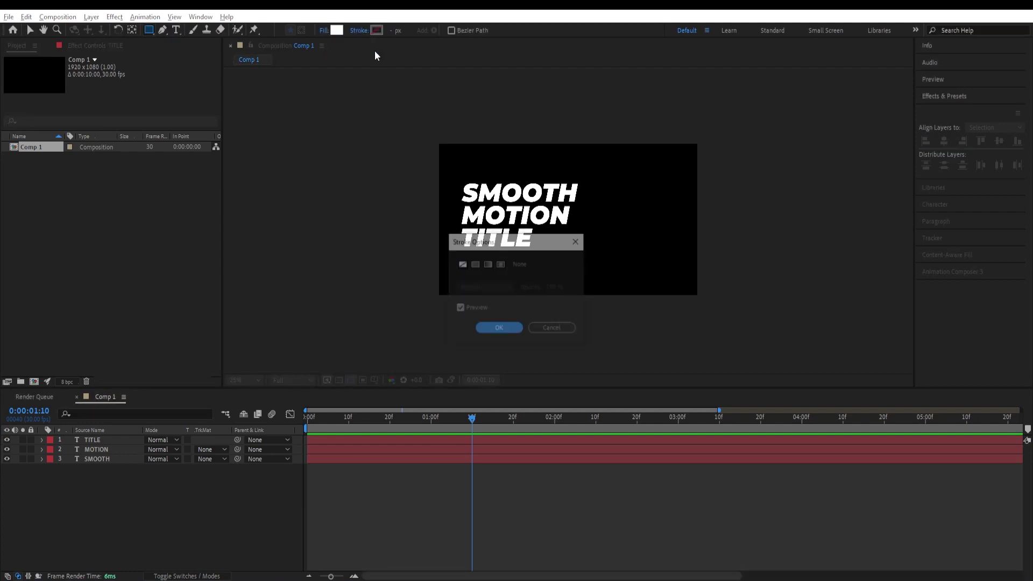
left_click(501, 327)
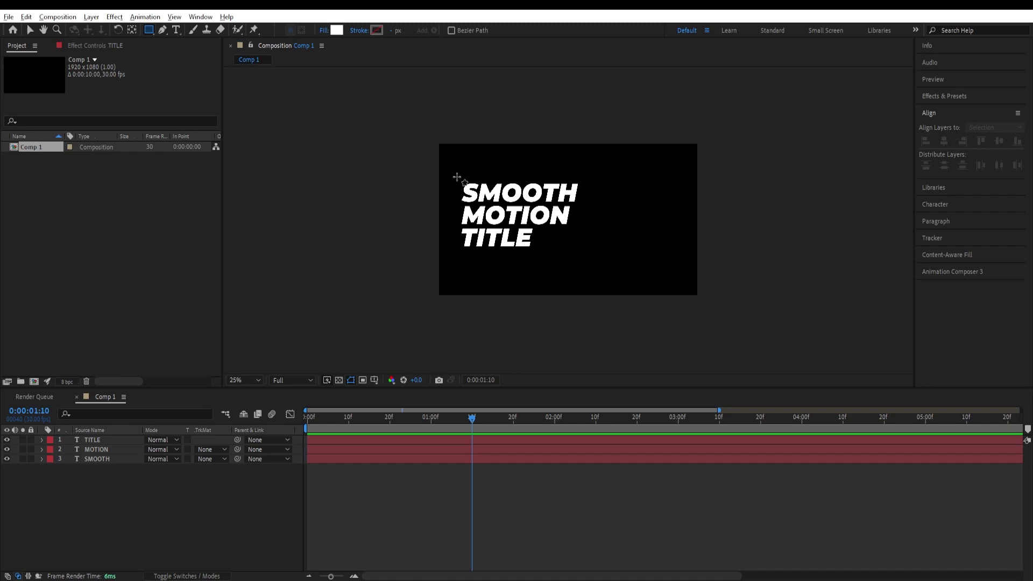
Step: Draw Shape Layers 1–3 as white rectangles over SMOOTH, MOTION and TITLE respectively
left_click_drag(455, 176, 589, 205)
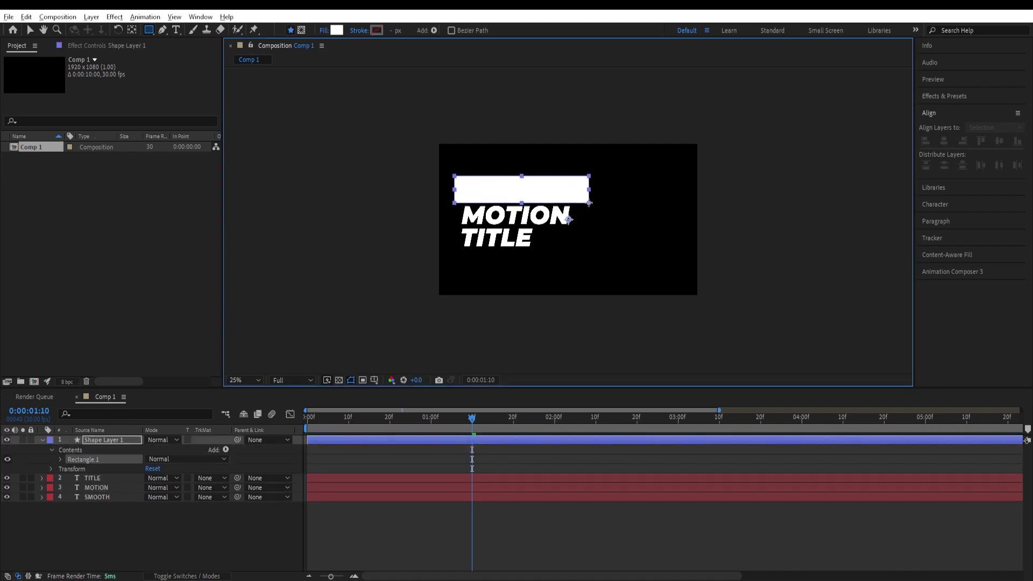
key("v")
left_click(43, 440)
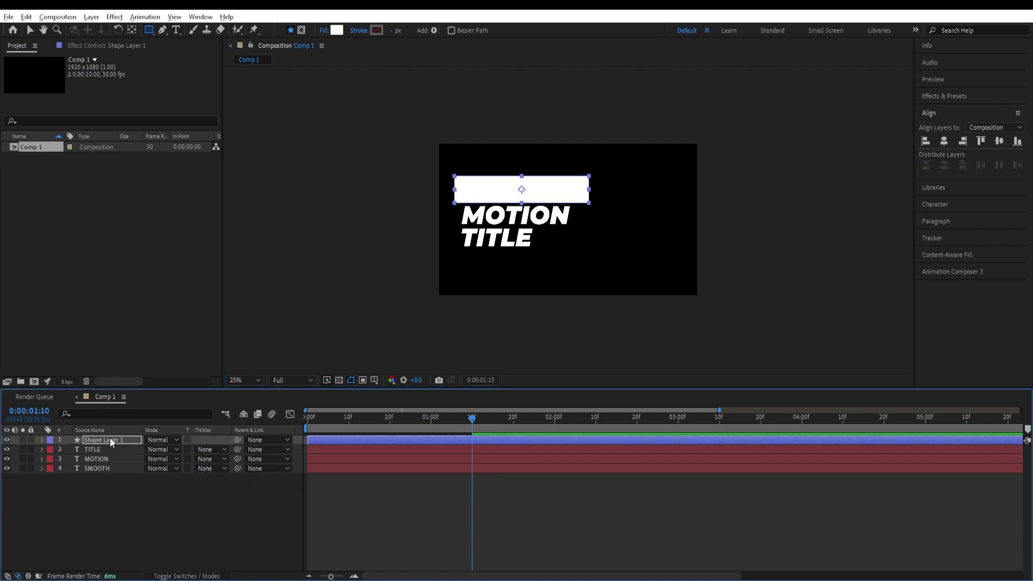
left_click(115, 482)
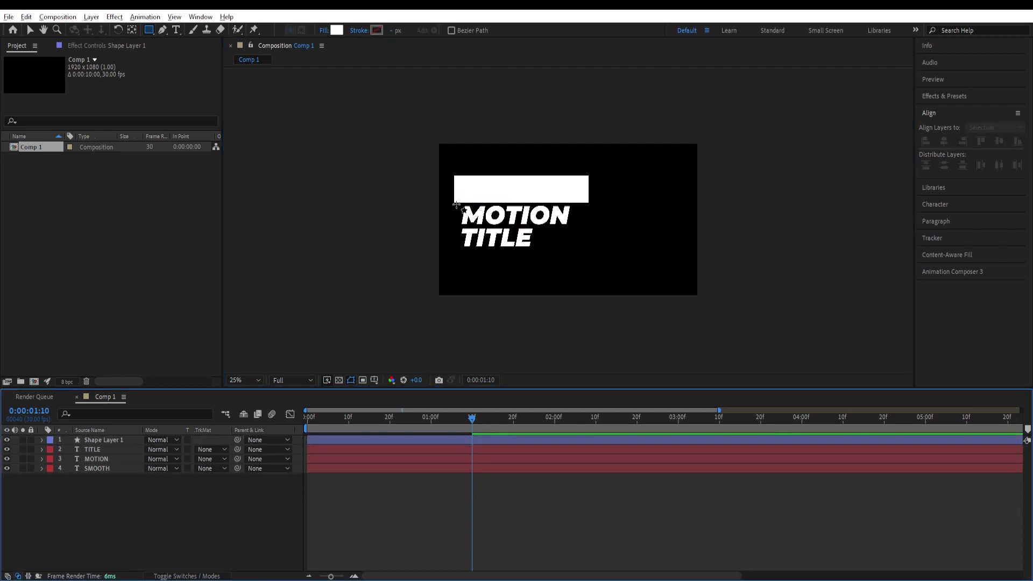
left_click_drag(457, 206, 582, 225)
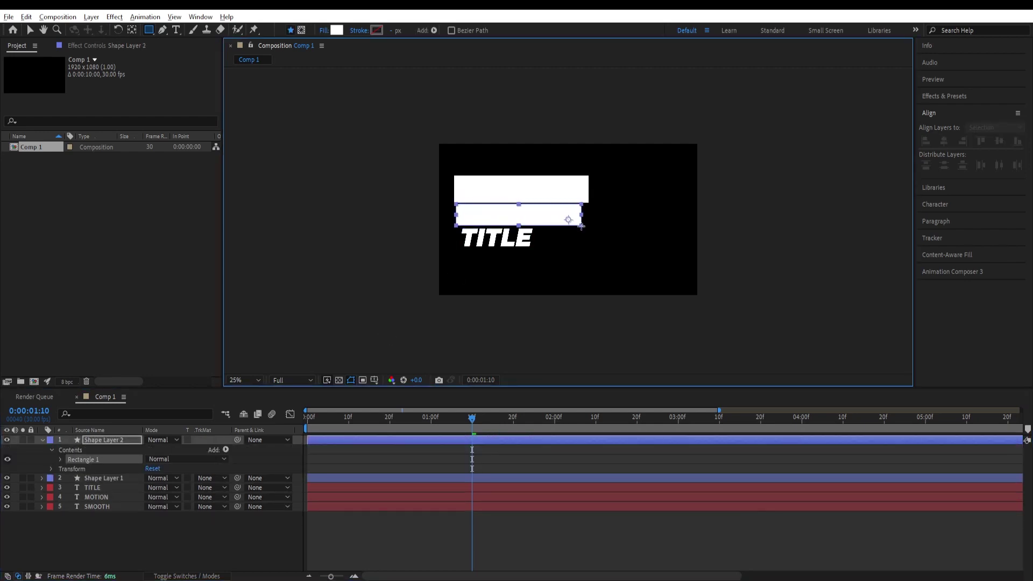
key("v")
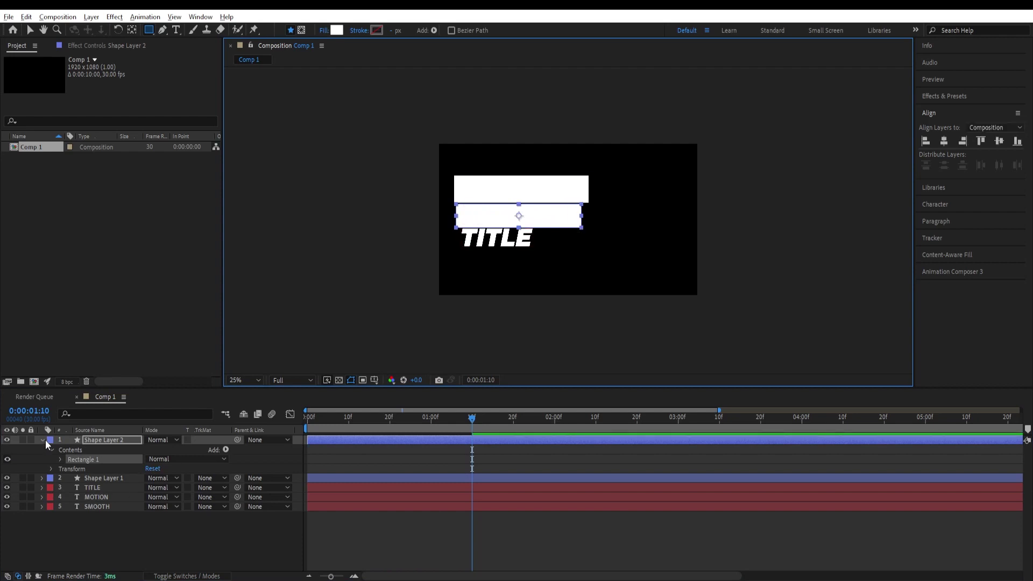
left_click(45, 441)
left_click(107, 517)
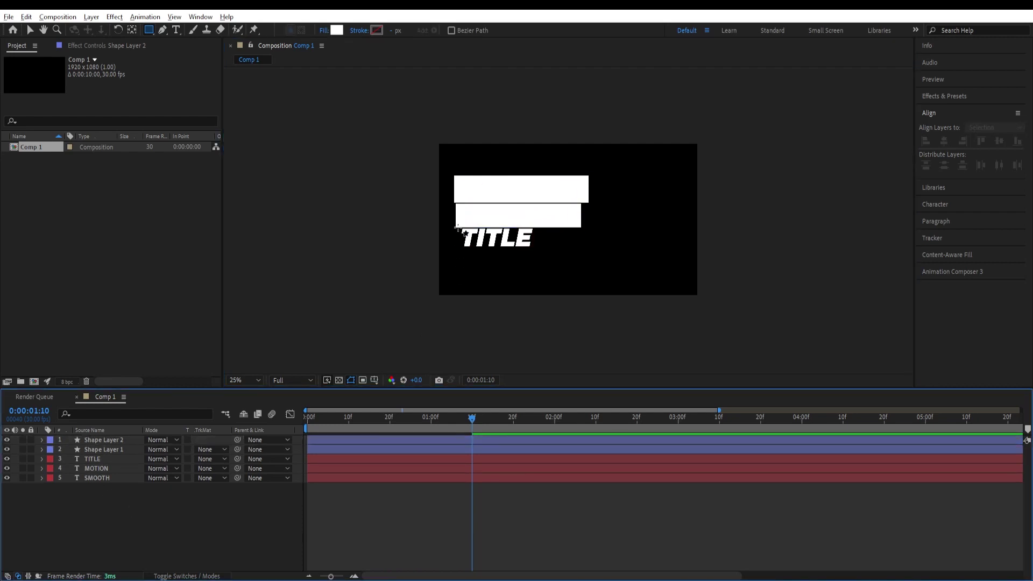
left_click_drag(458, 227, 547, 254)
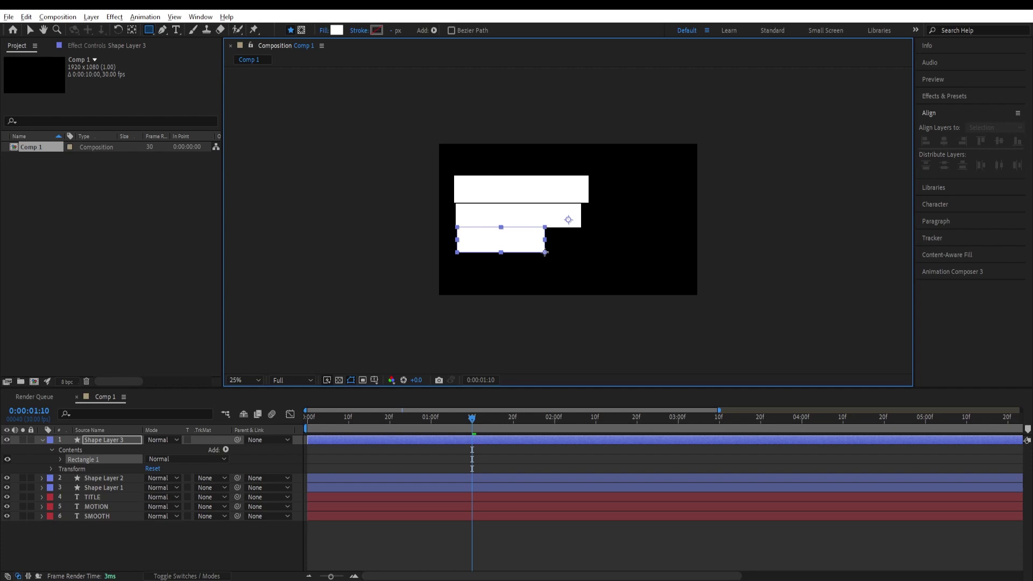
key("v")
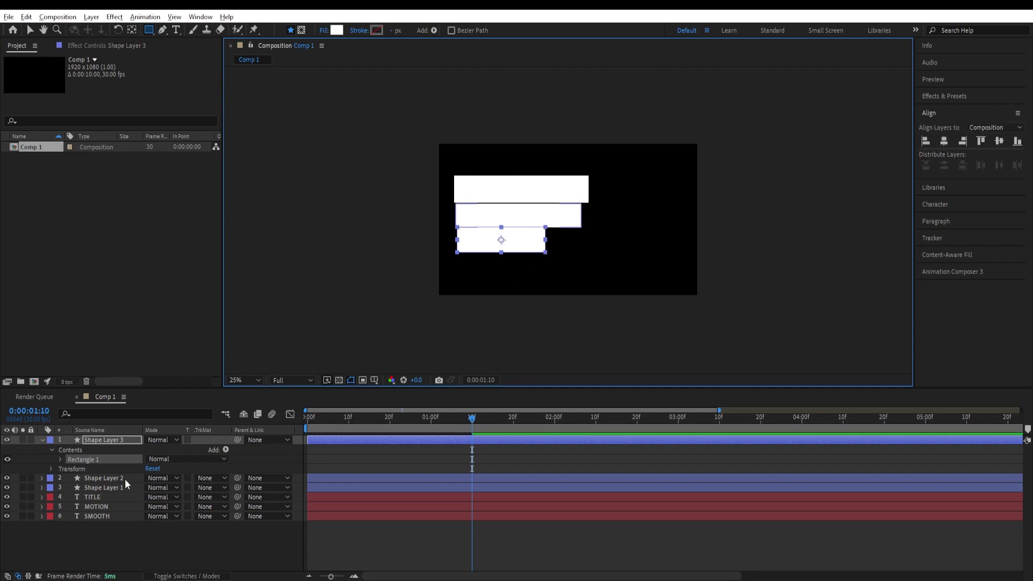
left_click(44, 440)
left_click(103, 458)
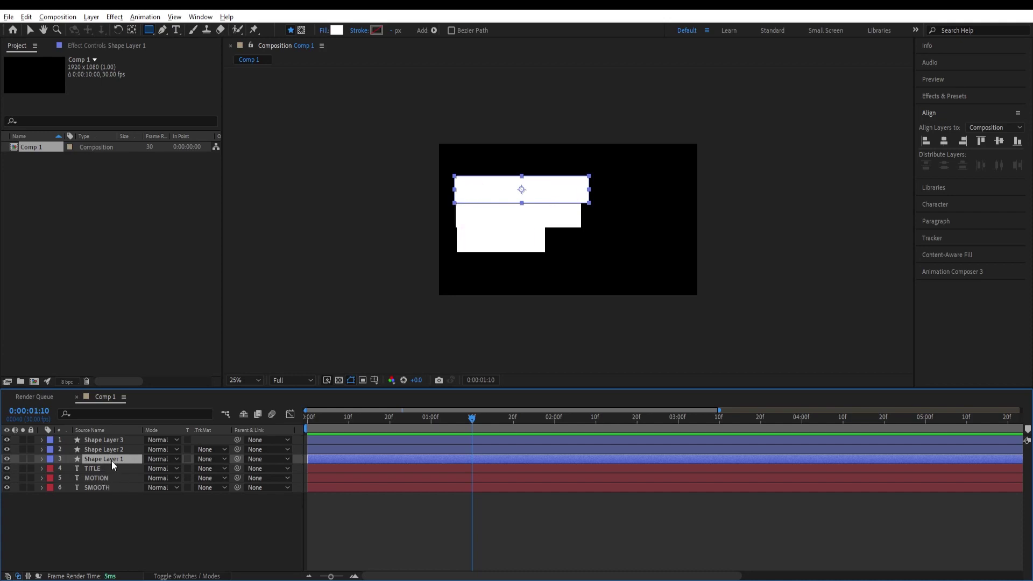
Step: Place Shape Layer 1 above SMOOTH and Shape Layer 2 above MOTION, checking each via visibility toggles
mouse_move(113, 460)
left_mouse_down()
mouse_move(109, 480)
mouse_move(109, 464)
left_mouse_up()
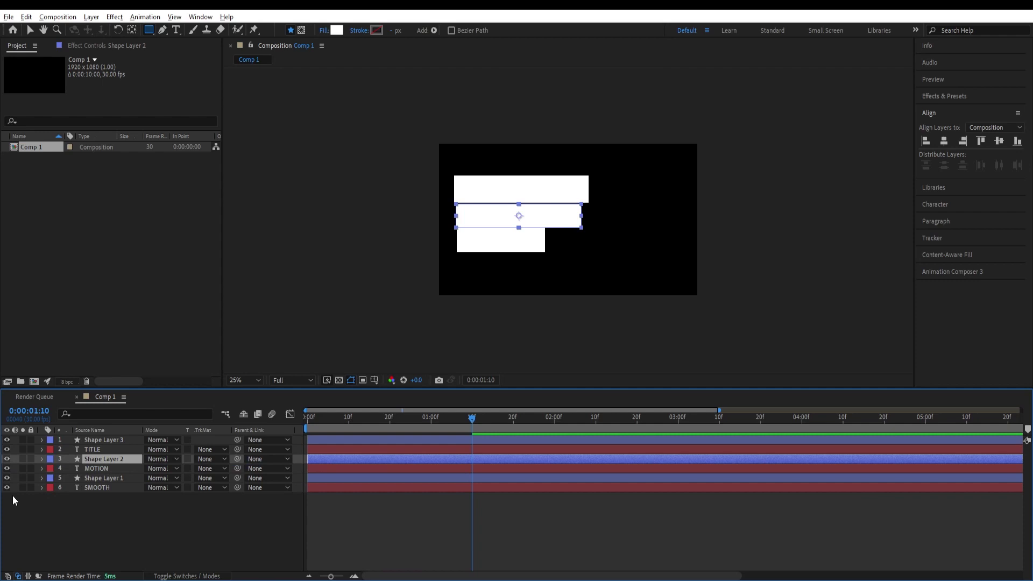
left_click(7, 477)
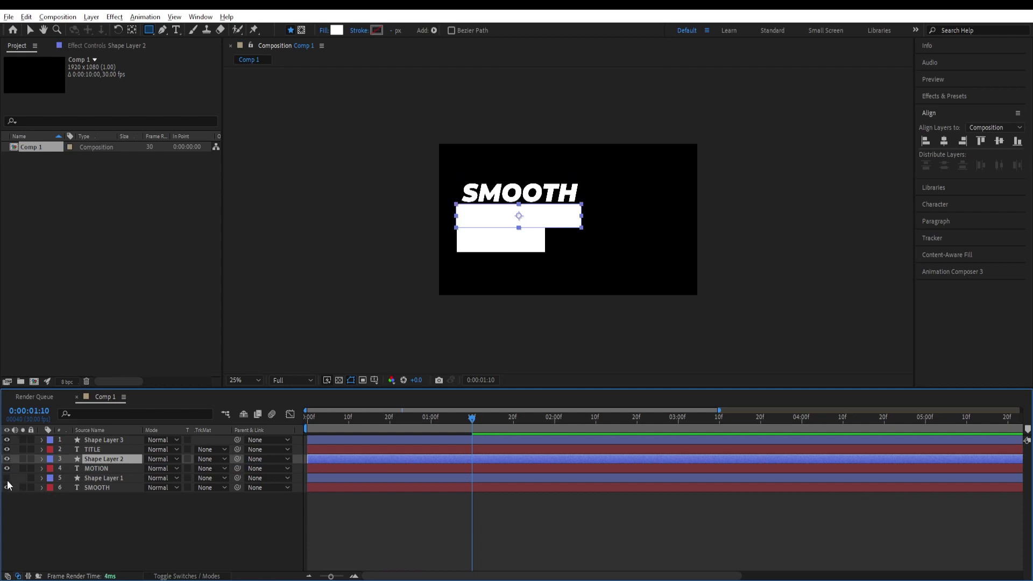
left_click(7, 478)
left_click(7, 459)
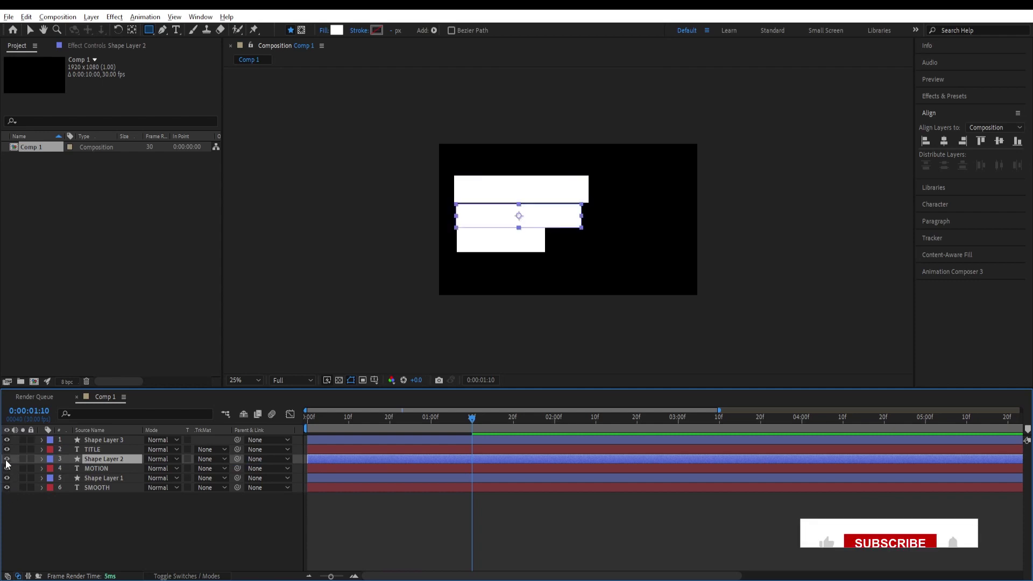
left_click(7, 440)
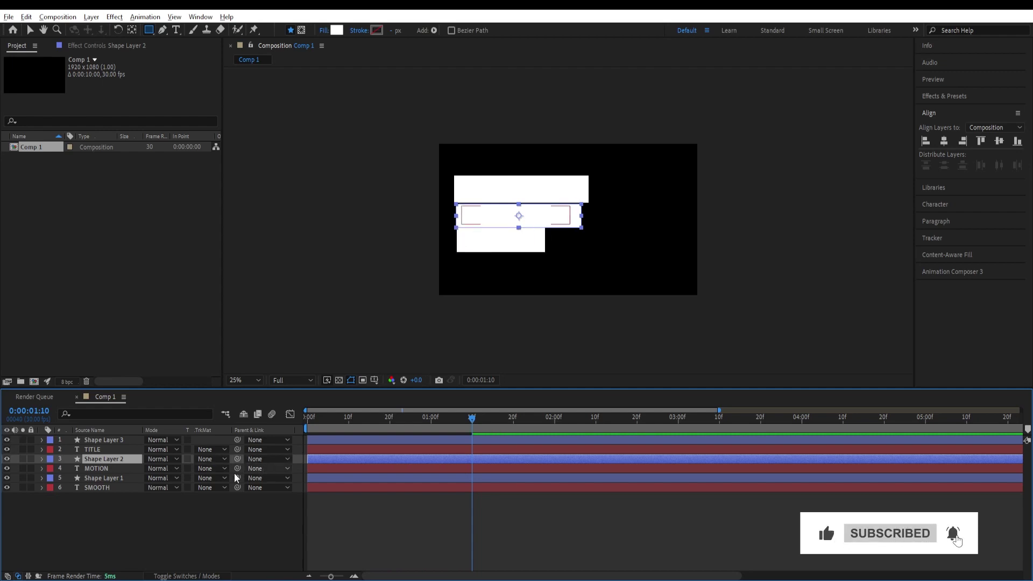
left_click(111, 488)
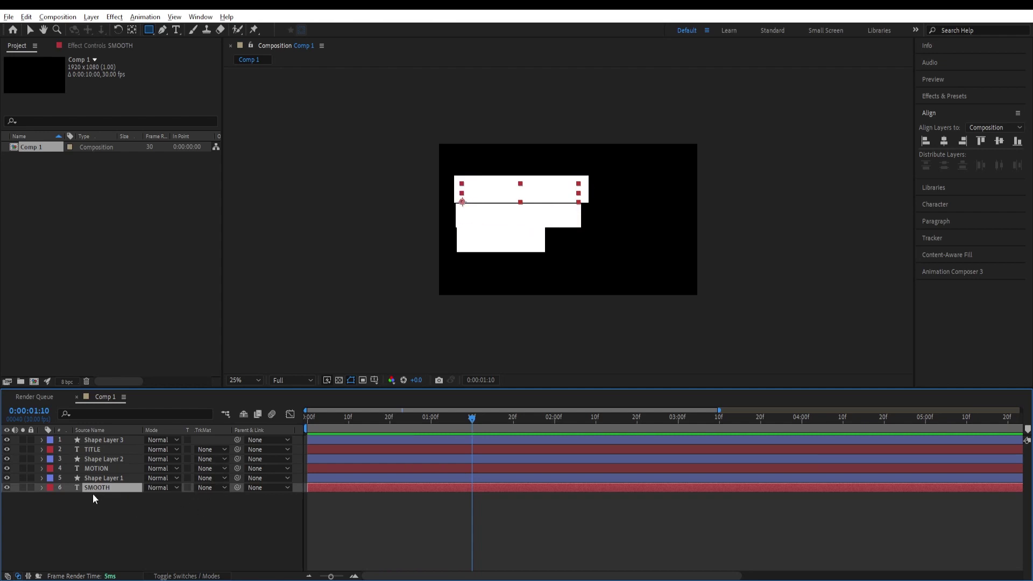
Step: Set TrkMat to Alpha Matte for SMOOTH, MOTION and TITLE, using the shape layer above each
left_click(209, 491)
left_click(234, 510)
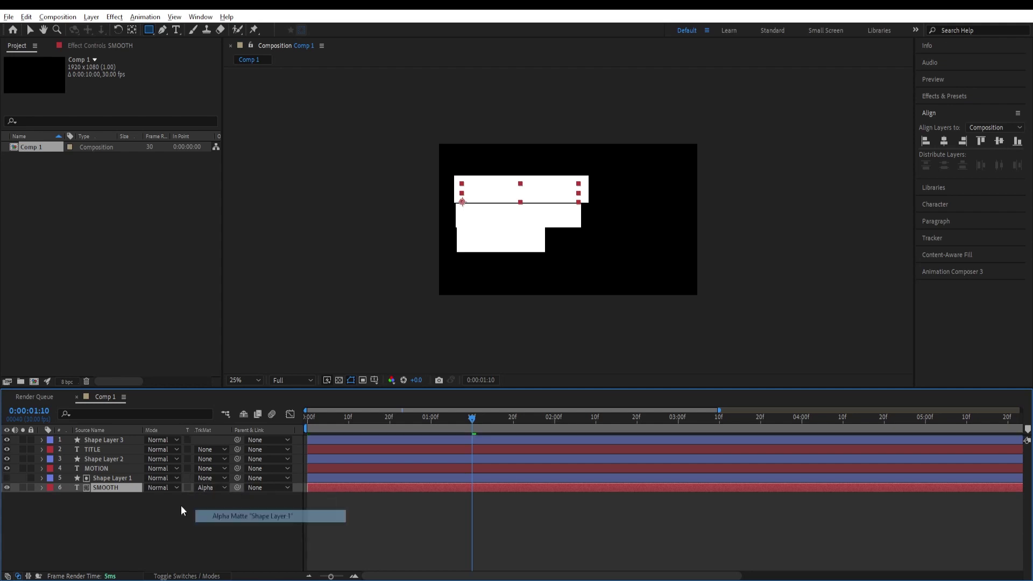
left_click(104, 470)
left_click(205, 470)
left_click(230, 491)
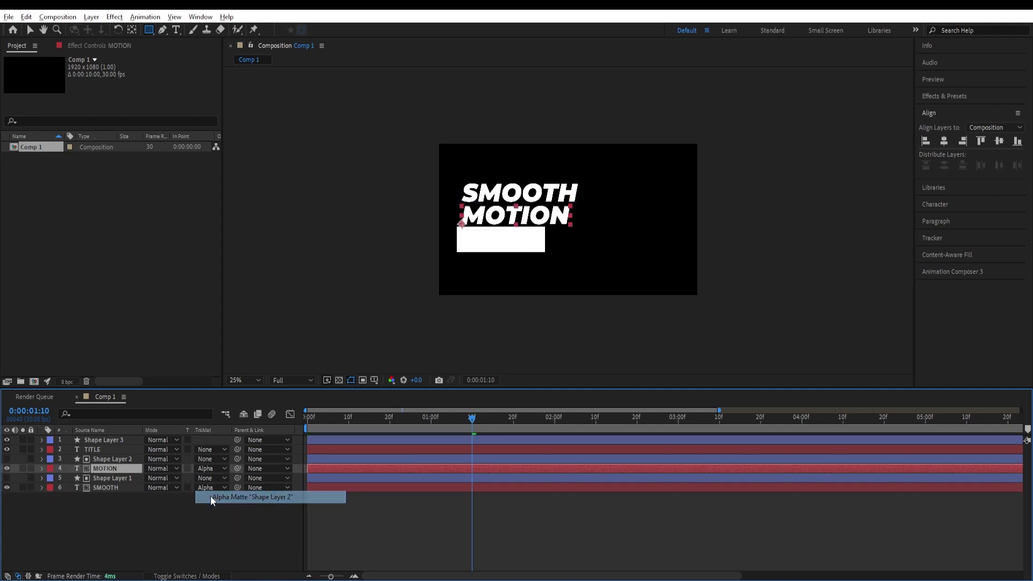
left_click(103, 450)
left_click(209, 449)
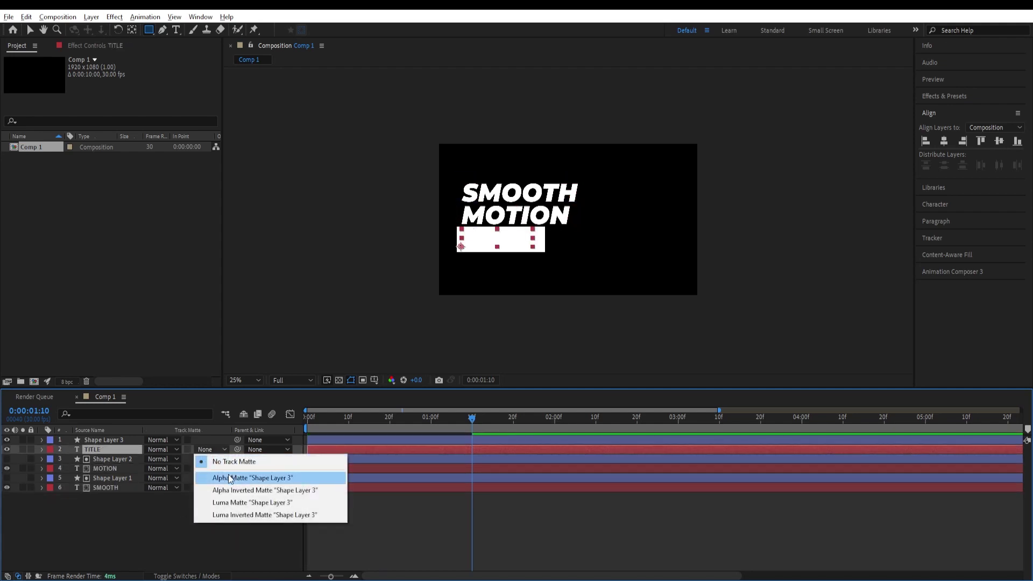
left_click(228, 478)
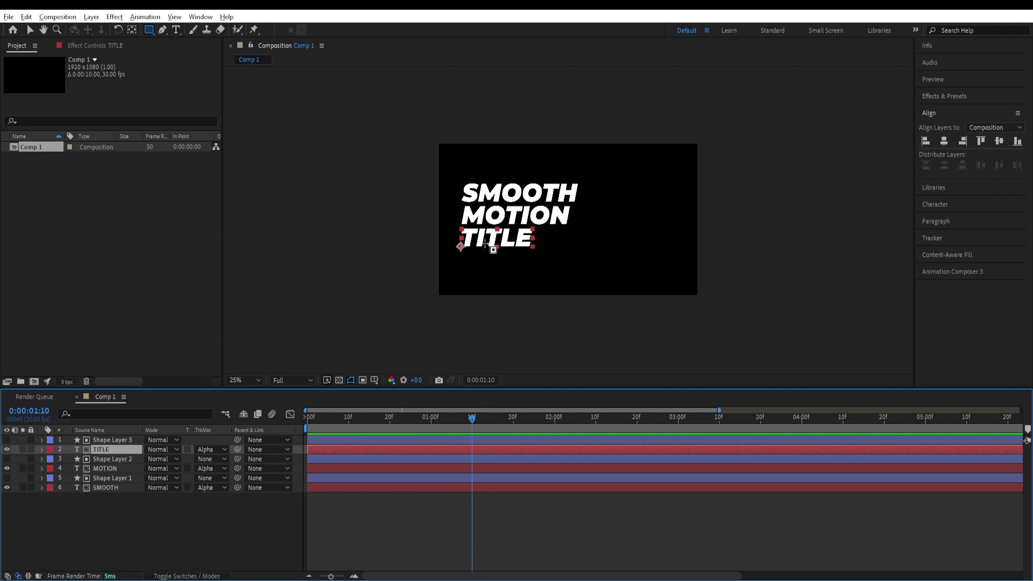
left_click_drag(472, 418, 276, 425)
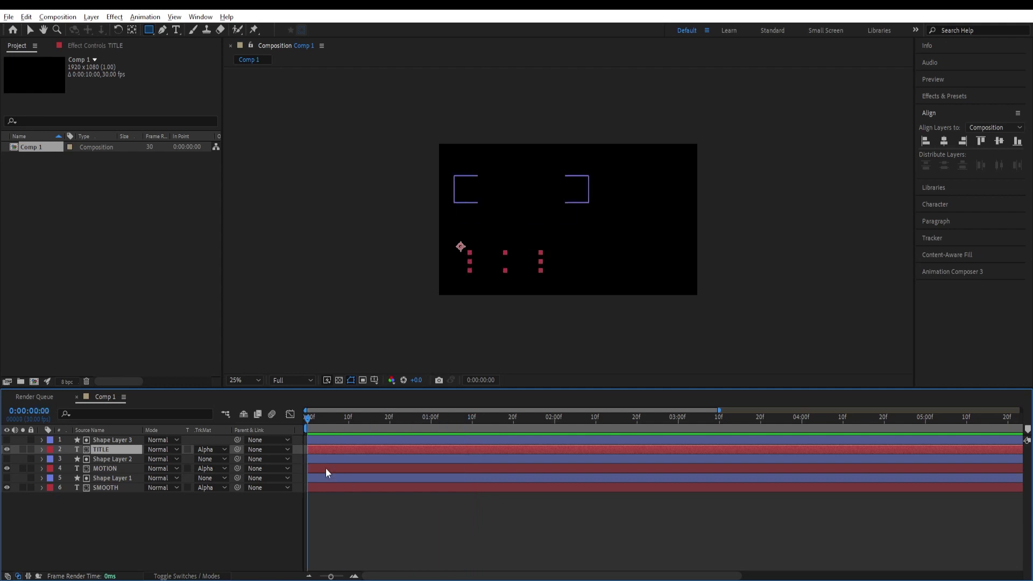
key("space")
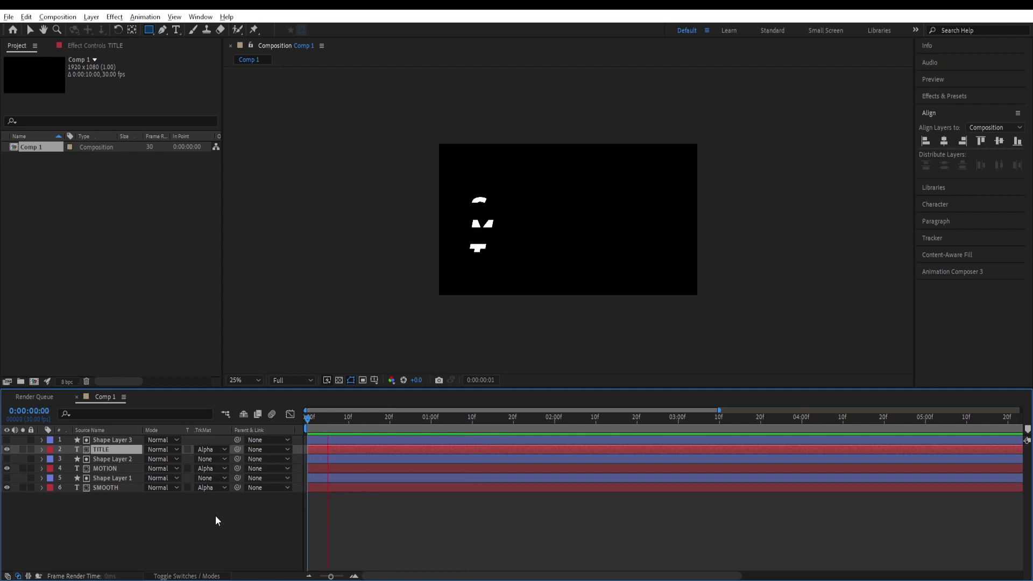
left_click(513, 418)
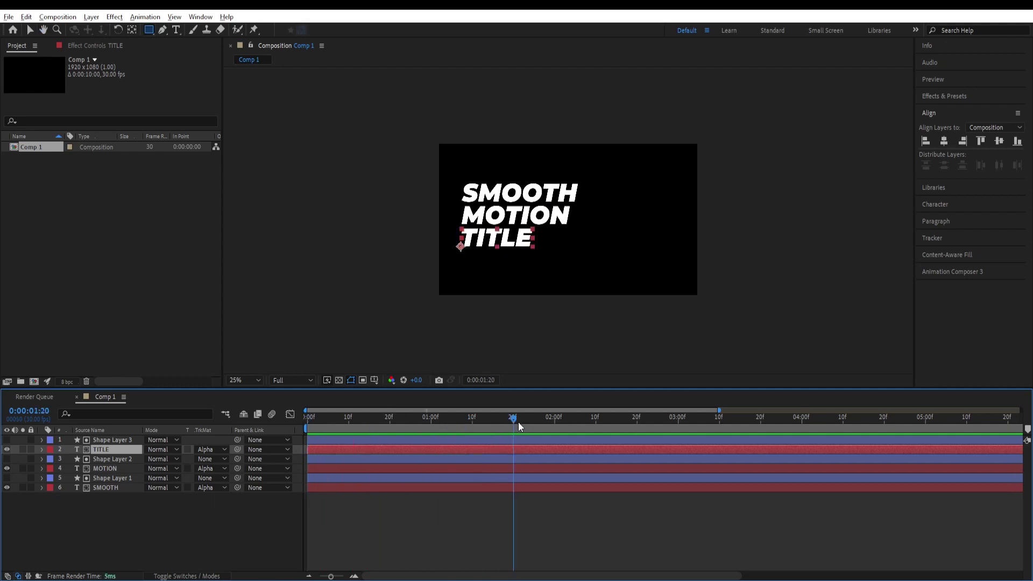
left_click_drag(515, 418, 471, 417)
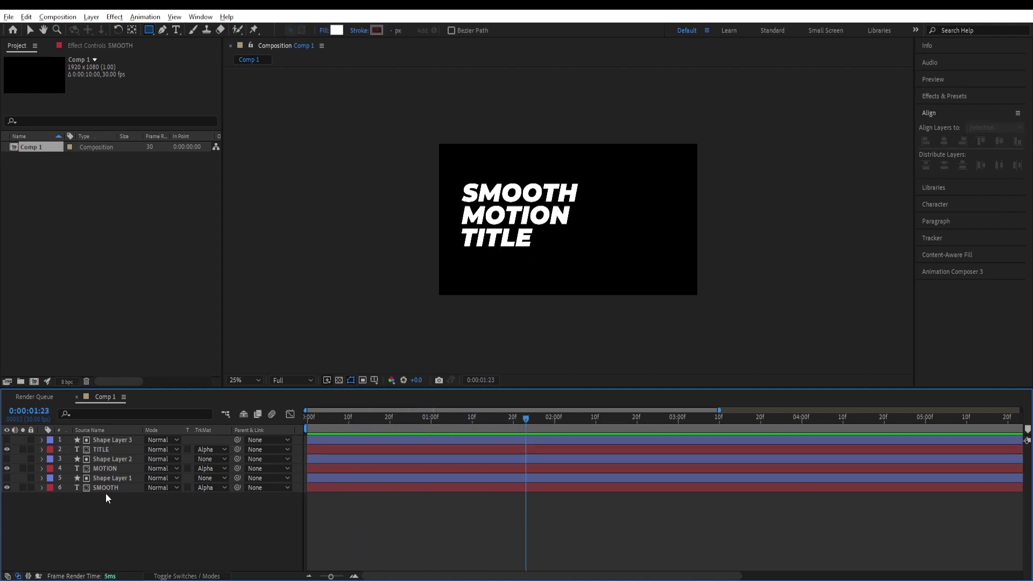
Step: Move SMOOTH and Shape Layer 1 together to the top of the layer stack
left_click(108, 487)
left_click(110, 487)
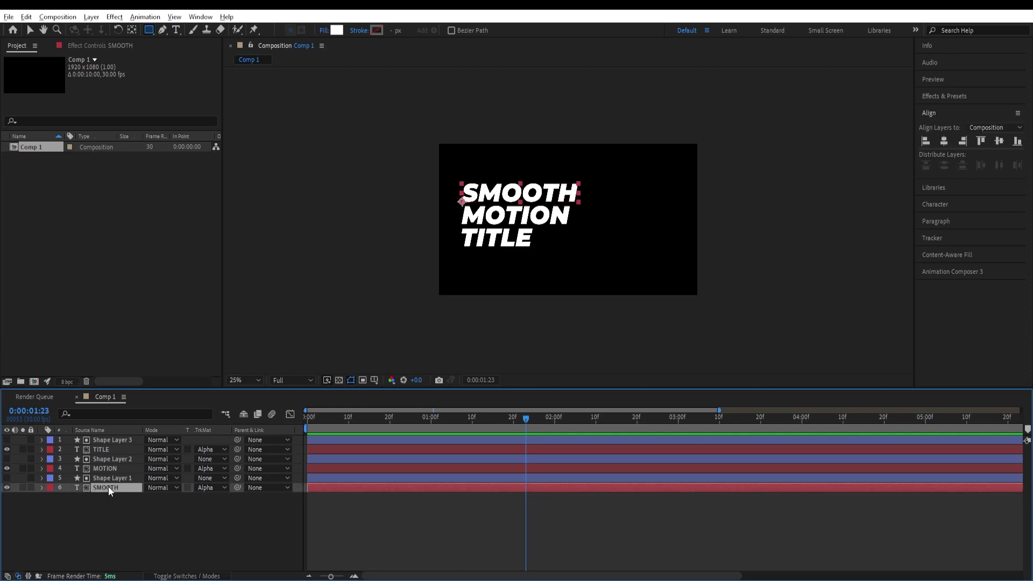
left_click(114, 478, "shift")
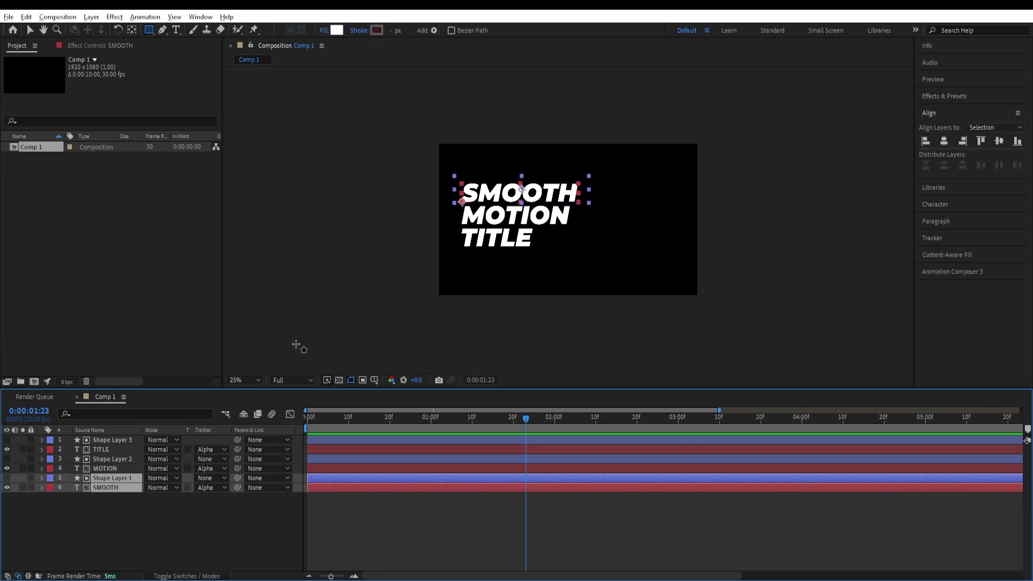
left_click_drag(106, 489, 110, 438)
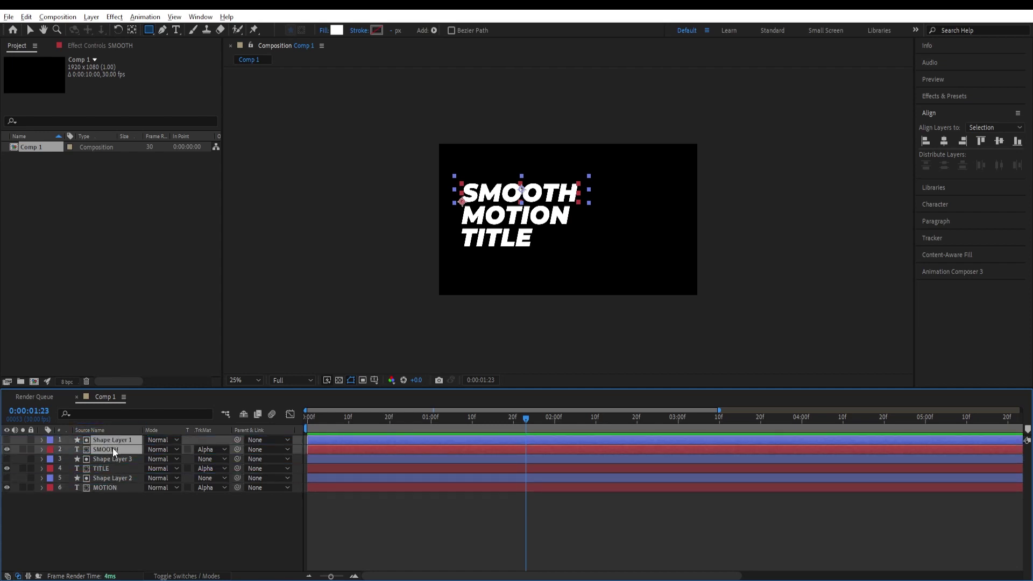
Step: Place MOTION and Shape Layer 2 directly below the SMOOTH pair, with time back at 0:00
left_click(117, 486)
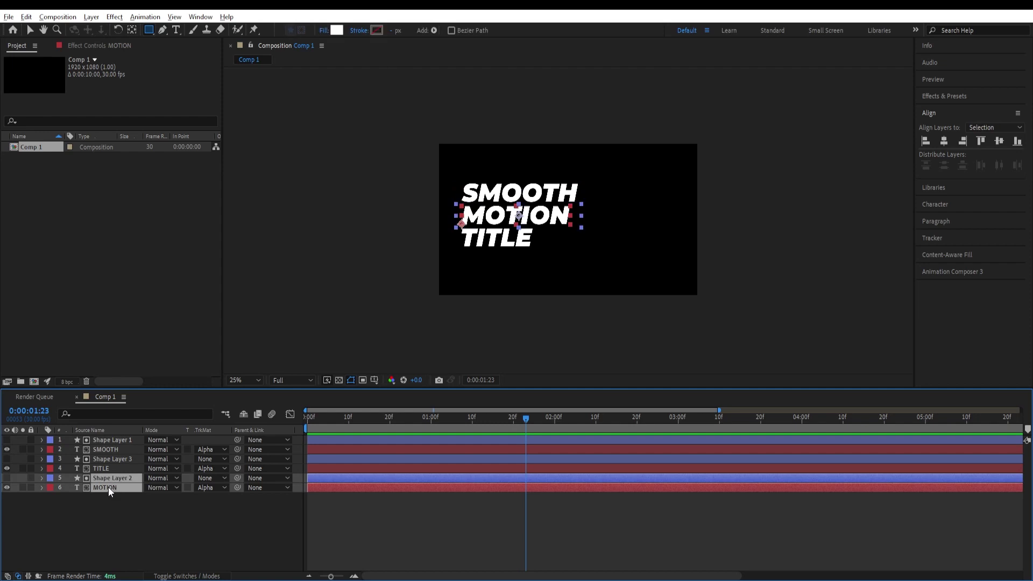
left_click_drag(109, 488, 111, 462)
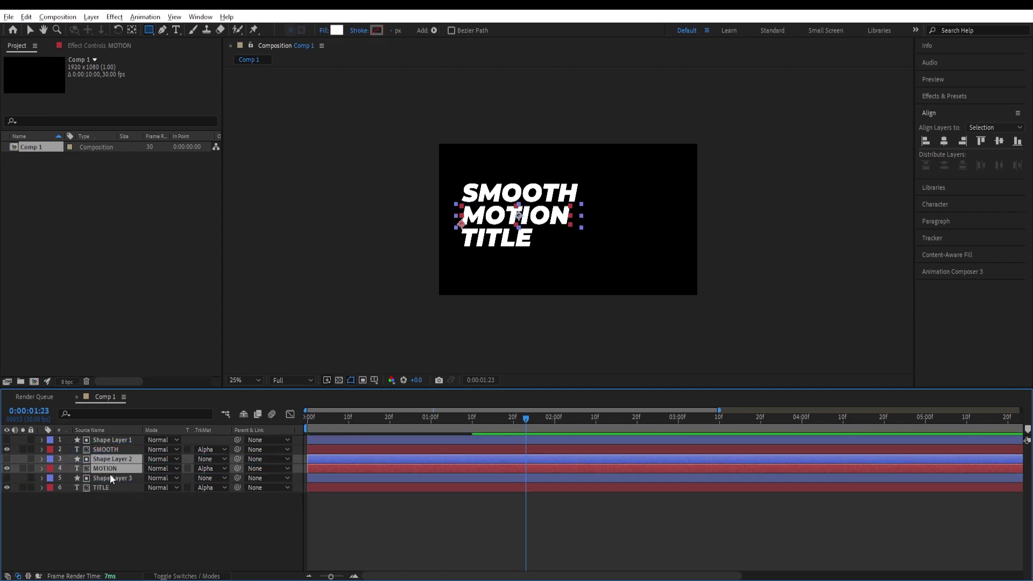
left_click(129, 525)
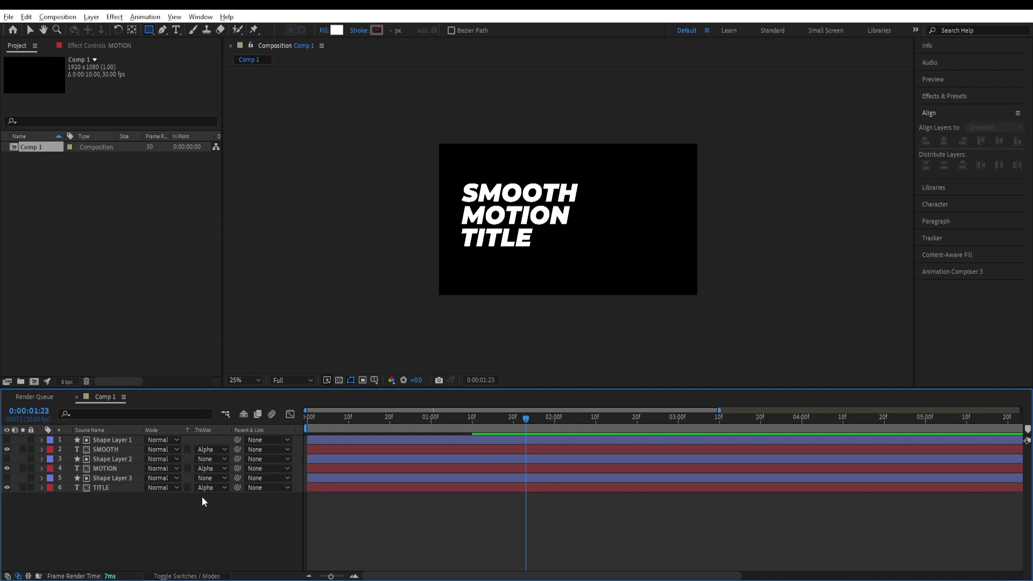
left_click(112, 469)
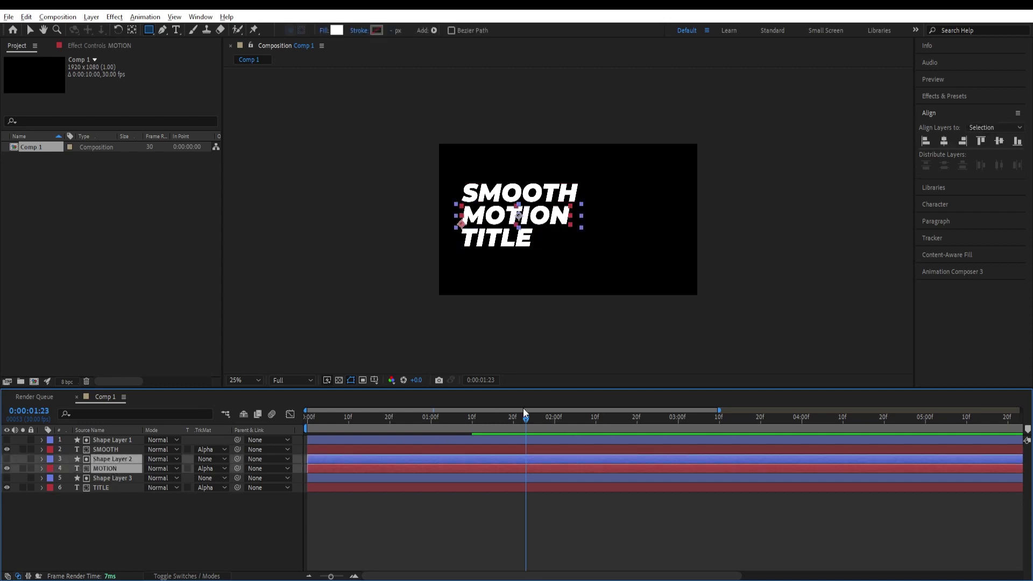
left_click_drag(524, 416, 310, 417)
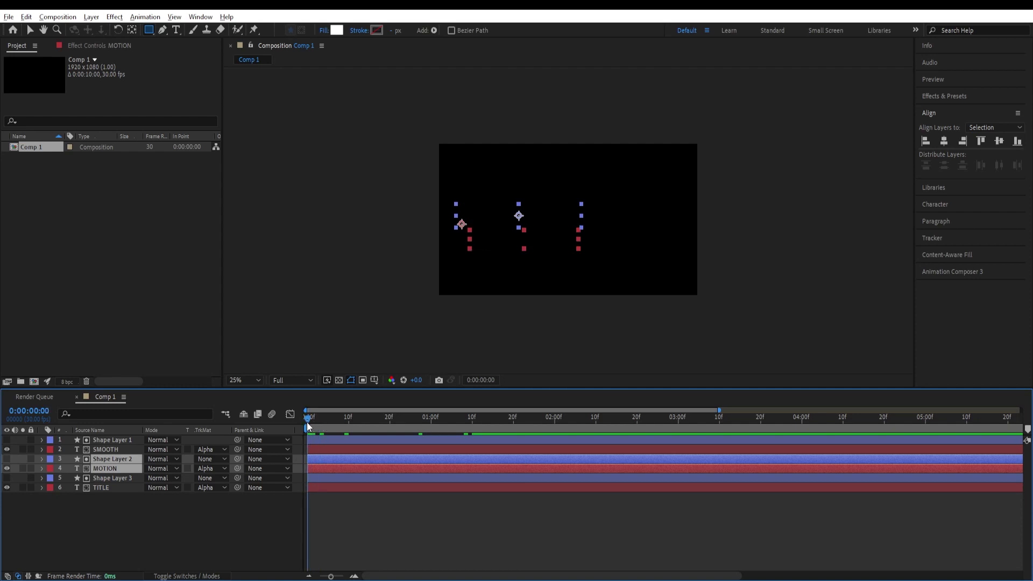
Step: Start the MOTION pair at frame 5 and the TITLE pair at frame 10, then preview
left_click_drag(319, 423, 327, 424)
left_click_drag(340, 460, 364, 462)
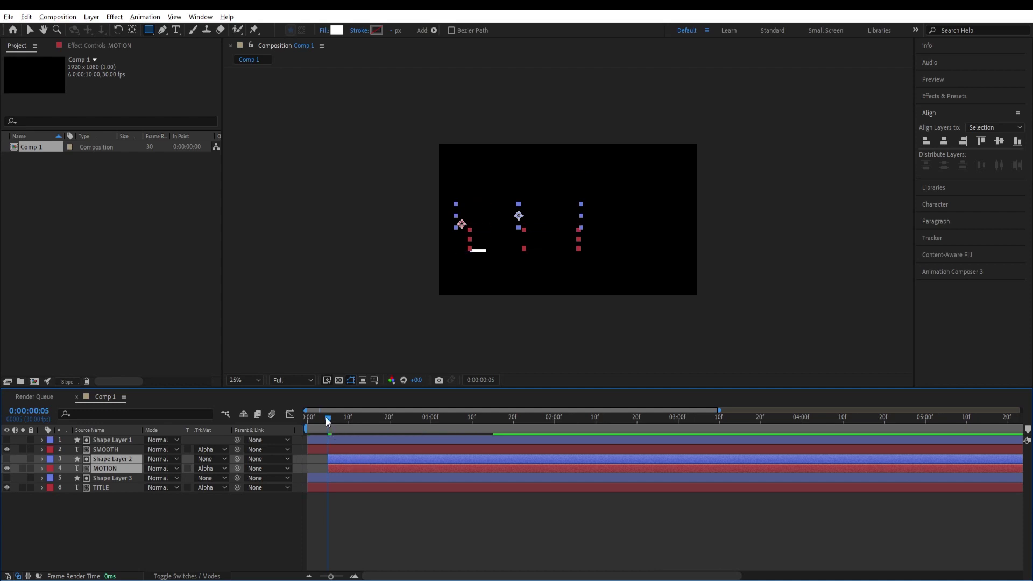
left_click_drag(328, 421, 348, 419)
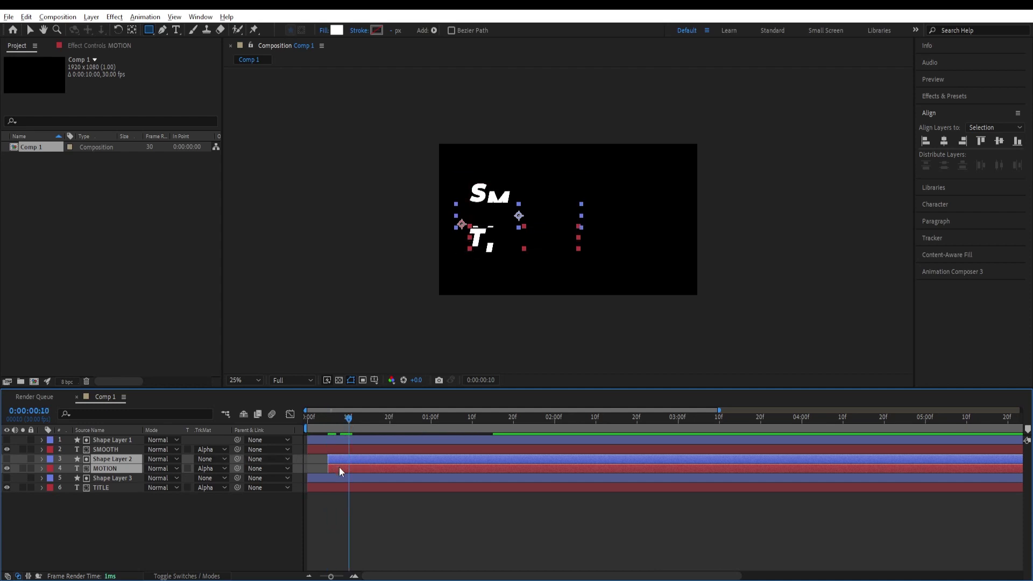
left_click(327, 478)
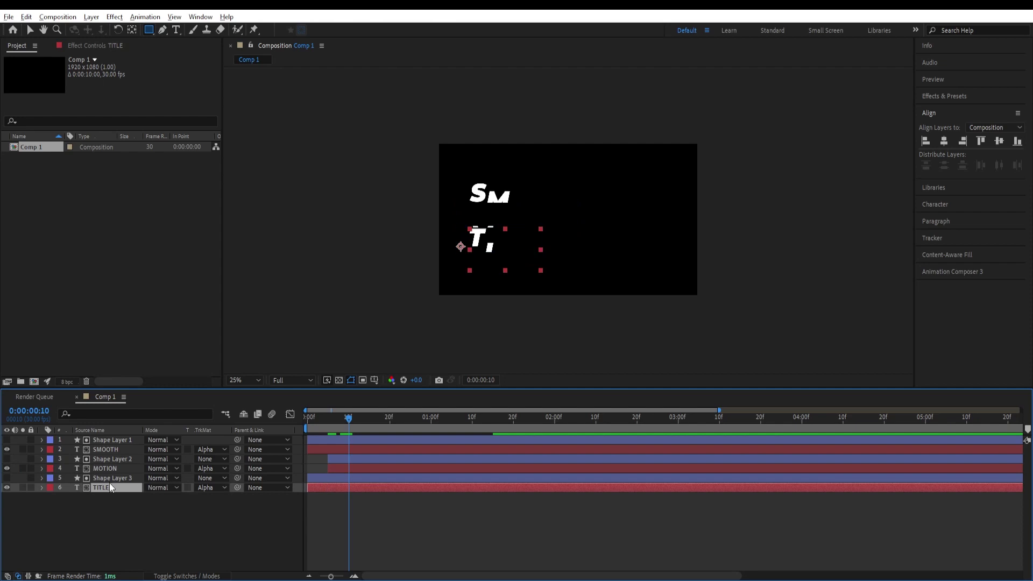
left_click(317, 478, "shift")
left_click_drag(317, 479, 358, 479)
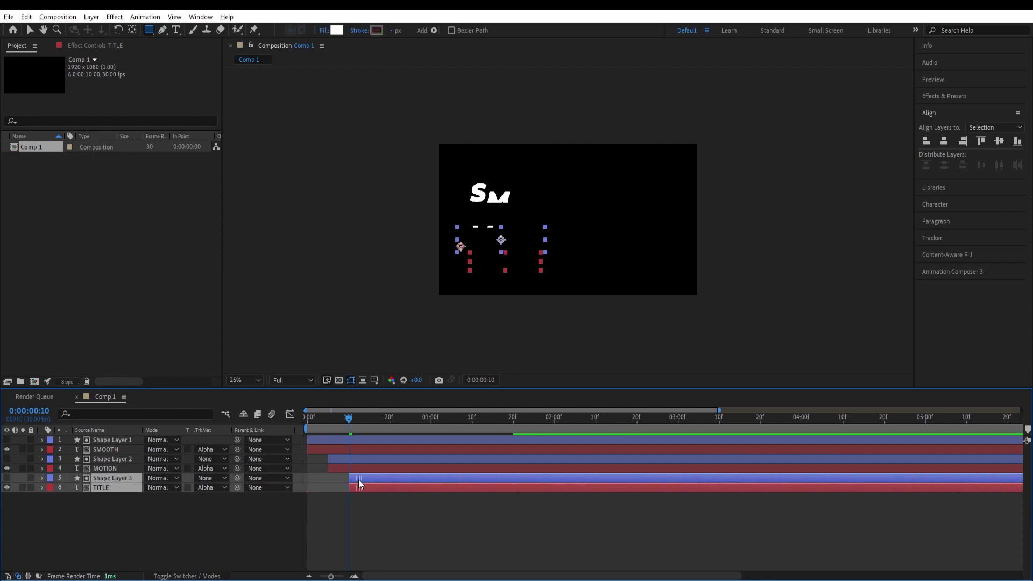
left_click_drag(350, 418, 309, 419)
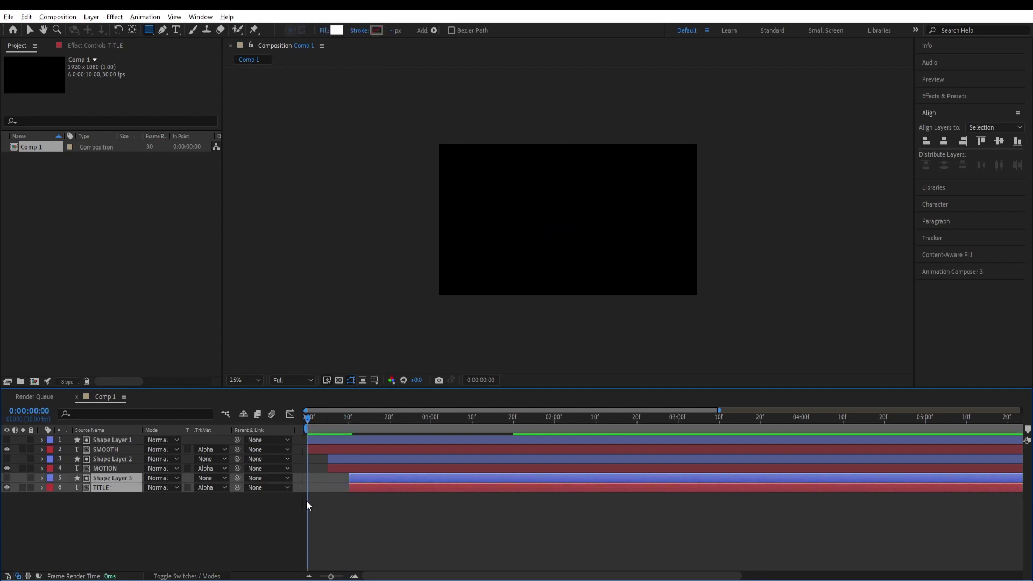
key("space")
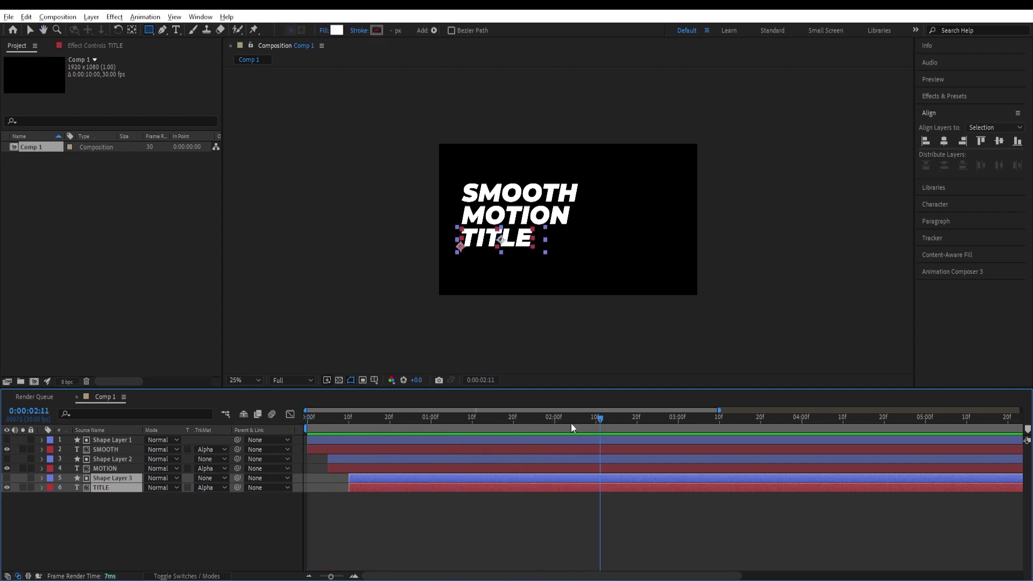
Step: Fit the comp to the viewer, maximise the Composition panel with `, and play the animation
key("space")
left_click(251, 380)
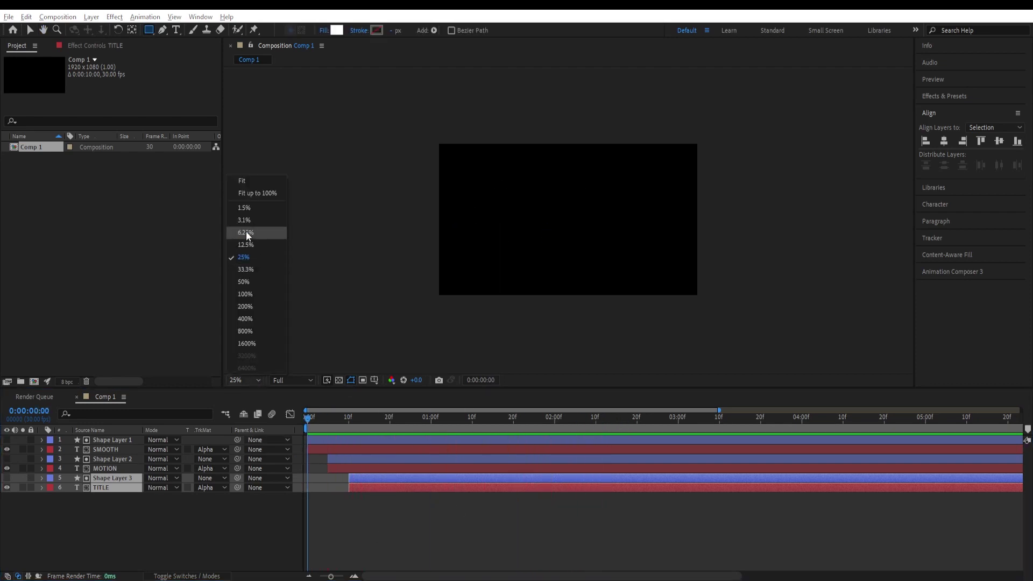
left_click(249, 192)
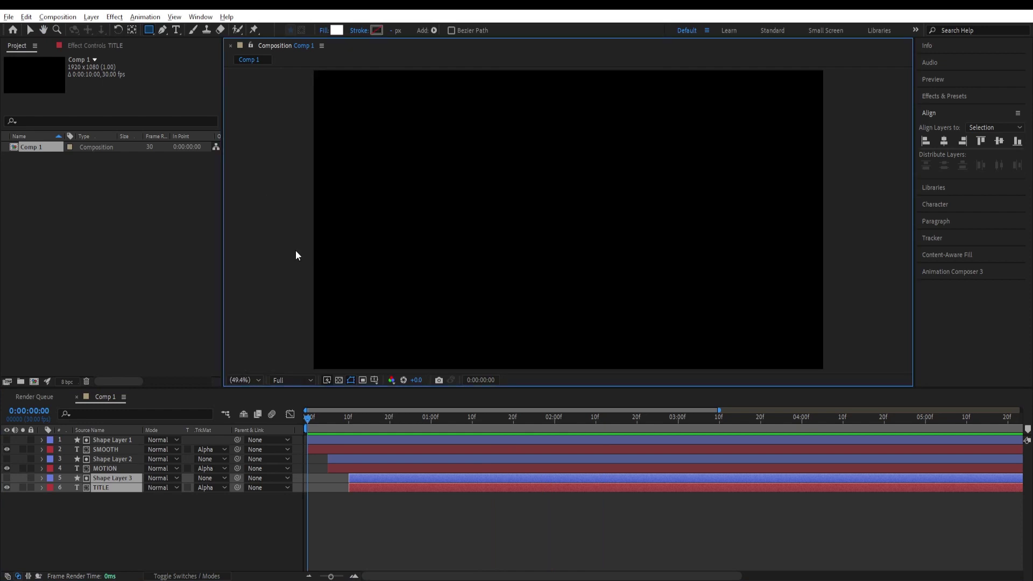
left_click(296, 250)
key("grave")
key("space")
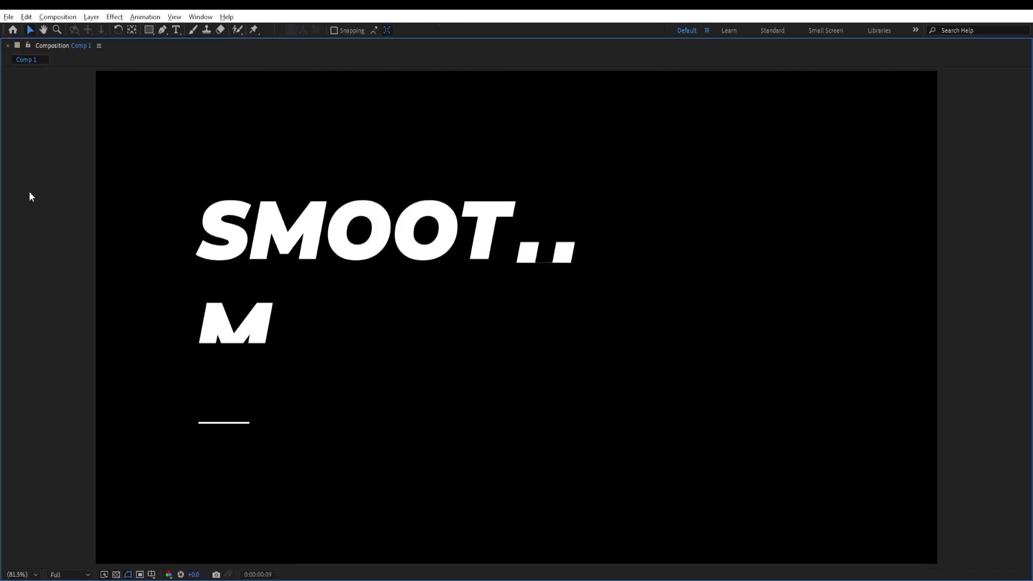